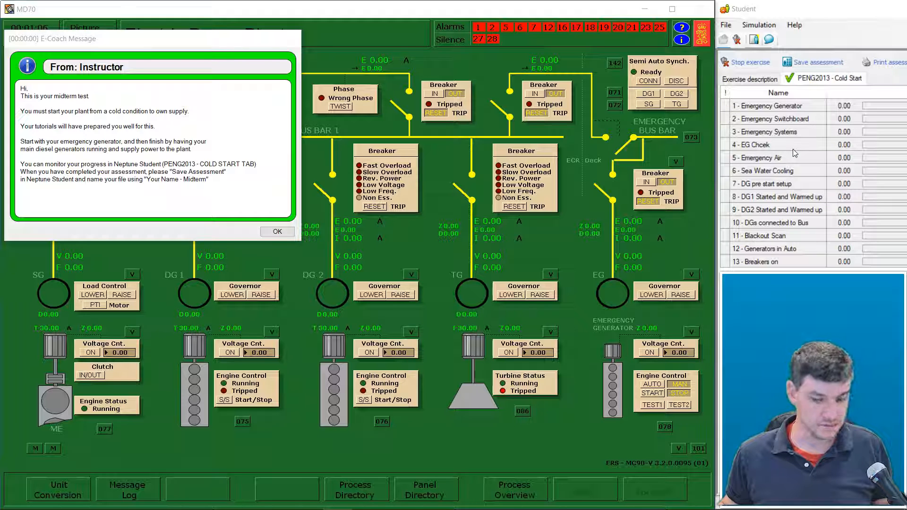
# Bring up the Emergency Generator display, dismiss the instructor's message, and open the LO sump make-up valve.
pyautogui.click(663, 428)
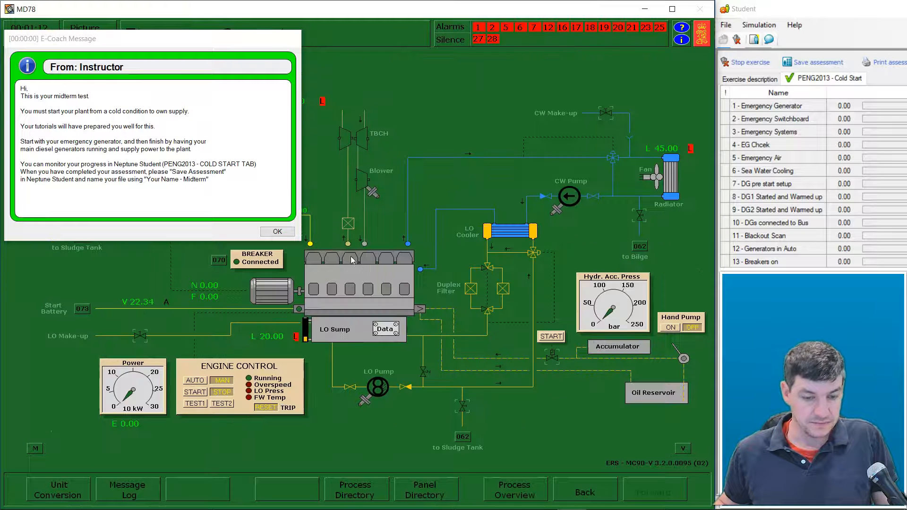
pyautogui.click(277, 231)
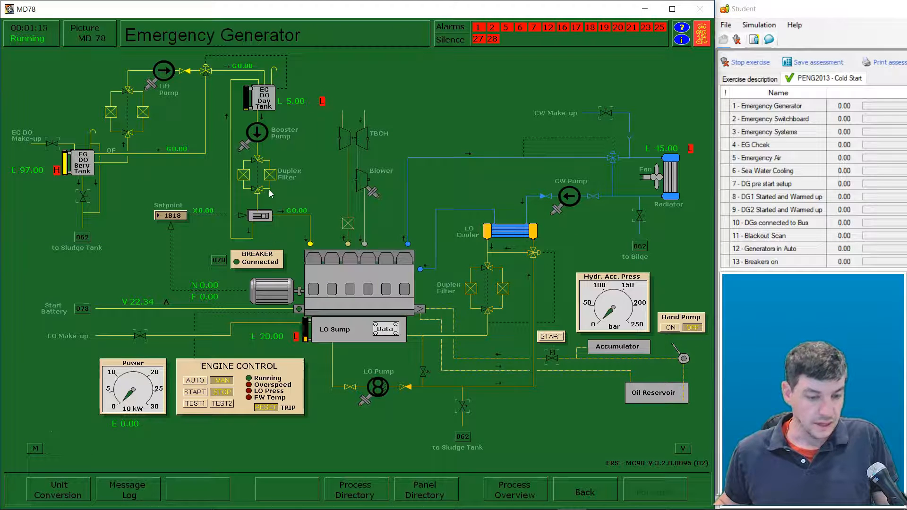
pyautogui.click(140, 338)
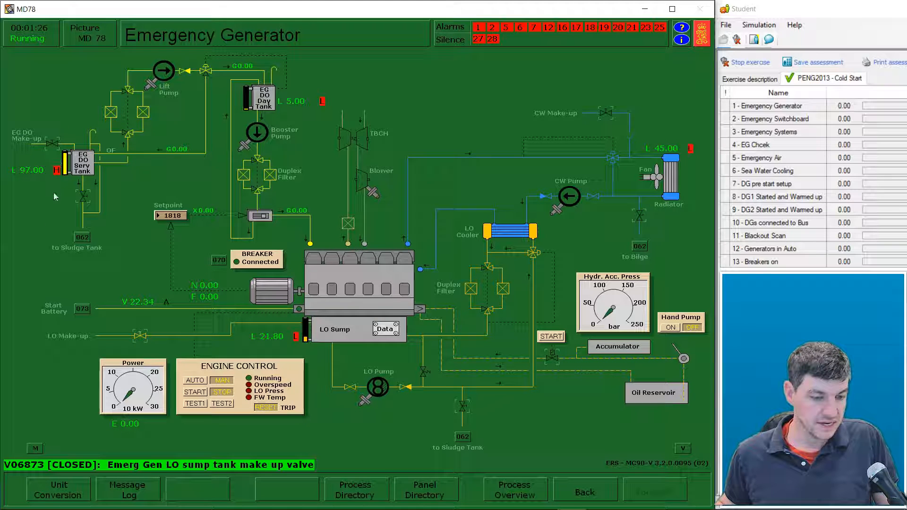
# Drain the EG DO service tank to about 82%, and close the cooling water and LO sump make-up valves.
pyautogui.click(82, 197)
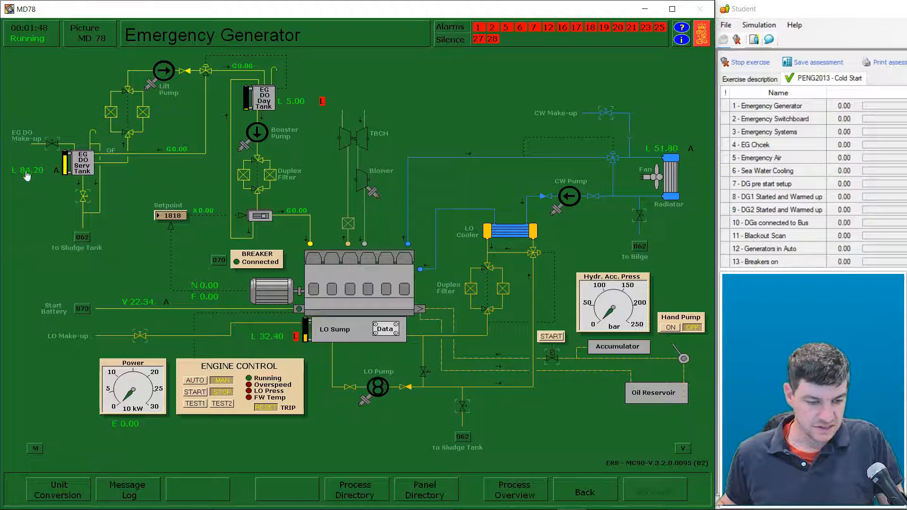
pyautogui.click(83, 195)
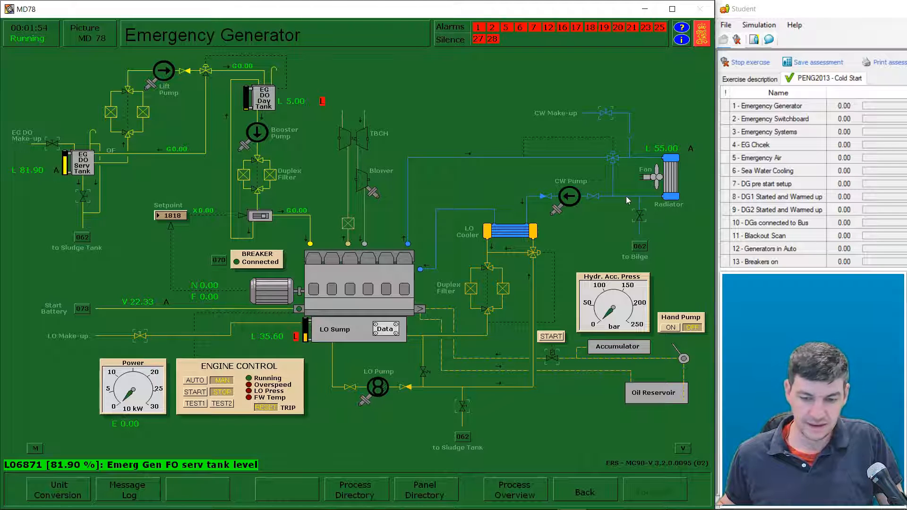
pyautogui.click(604, 115)
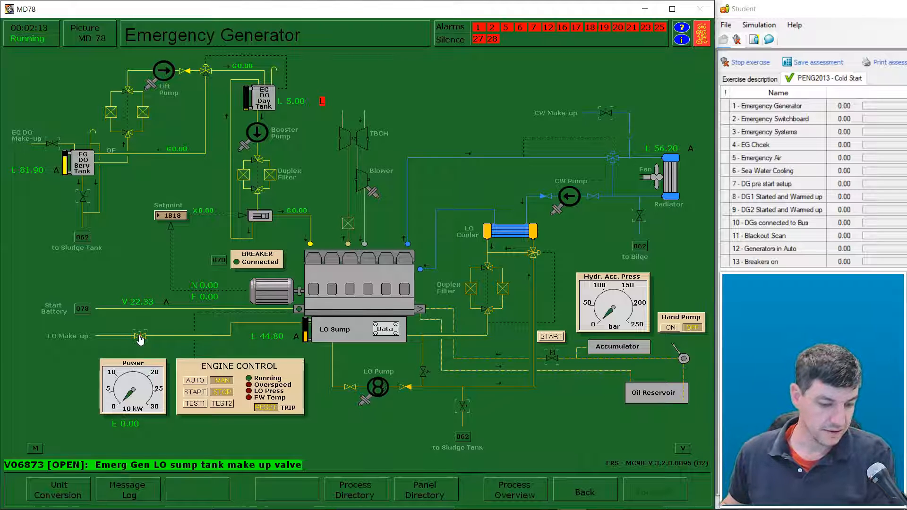
pyautogui.click(140, 338)
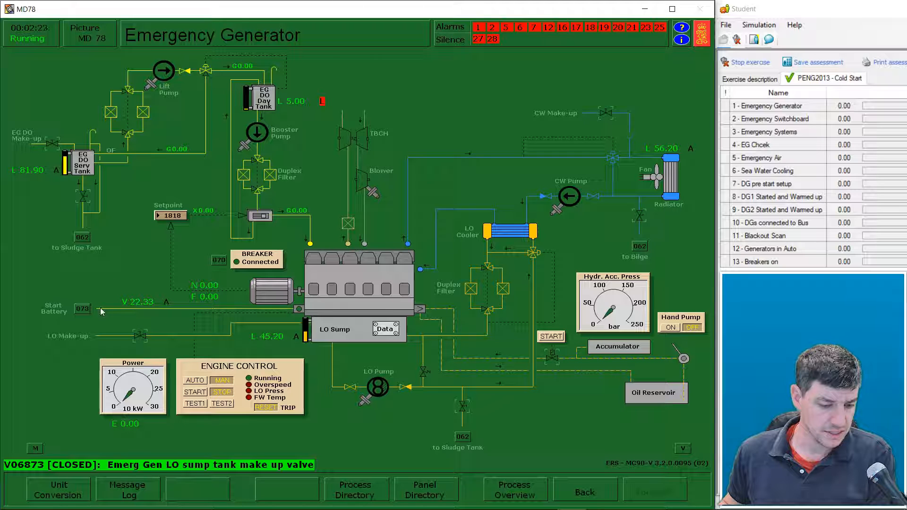
# Start the emergency generator engine with its engine control in manual mode.
pyautogui.click(199, 393)
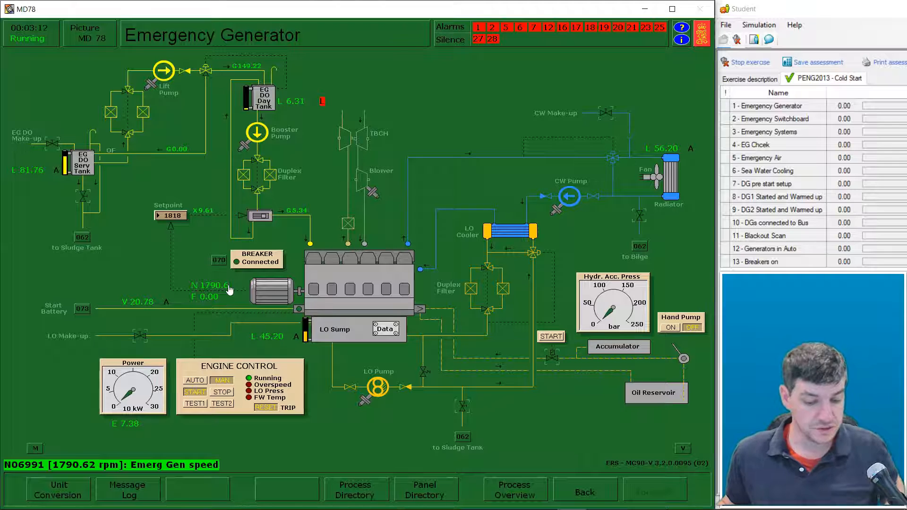
pyautogui.click(195, 382)
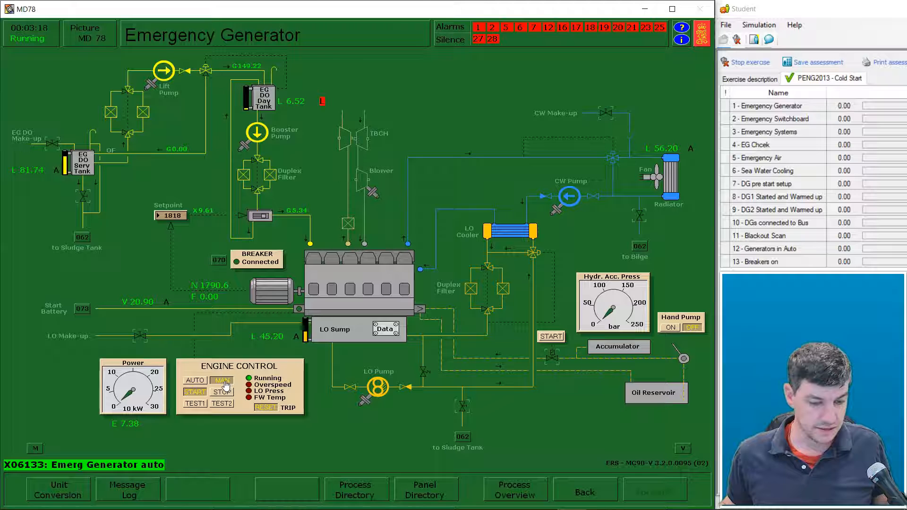
# On the Emergency Switchboard, switch back feed off and set the bus tie control to AUTO.
pyautogui.click(84, 308)
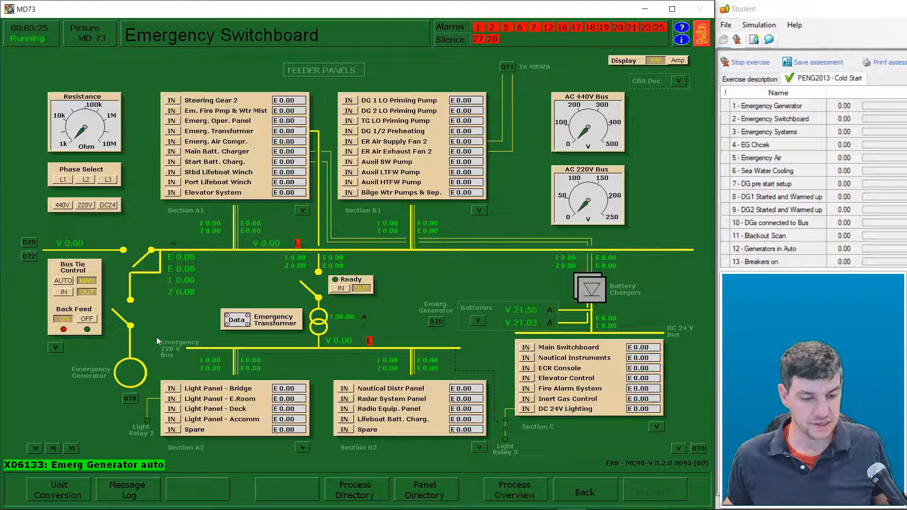
pyautogui.click(87, 320)
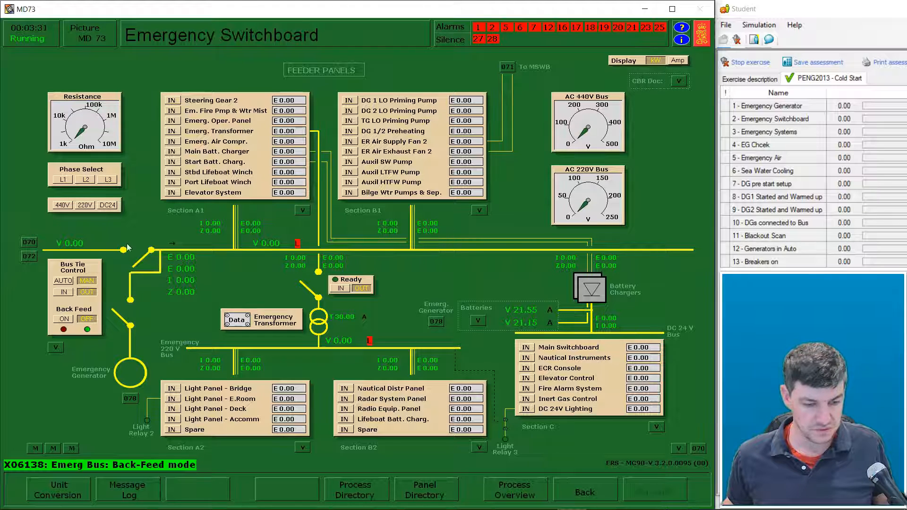
pyautogui.click(63, 282)
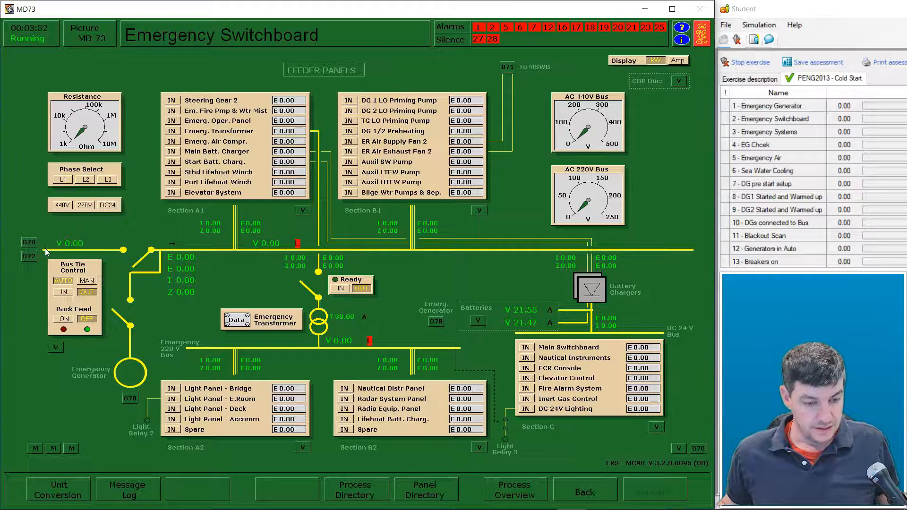
# On the Electric Power Plant display, switch on the emergency generator's voltage control and set its excitation to 50.
pyautogui.click(29, 243)
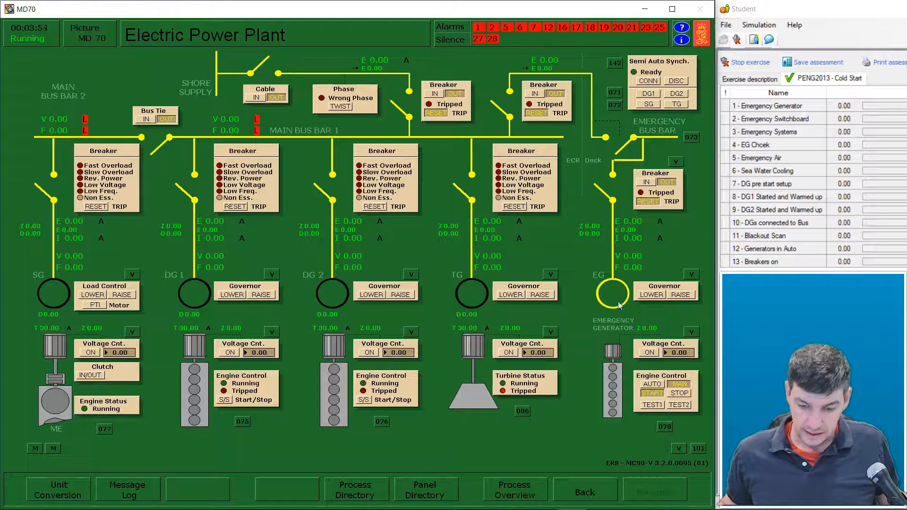
pyautogui.click(625, 269)
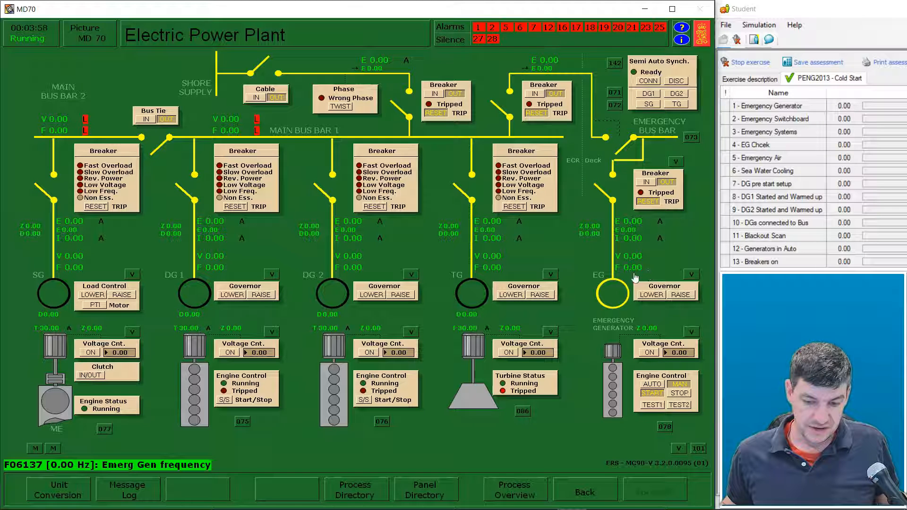
pyautogui.click(650, 353)
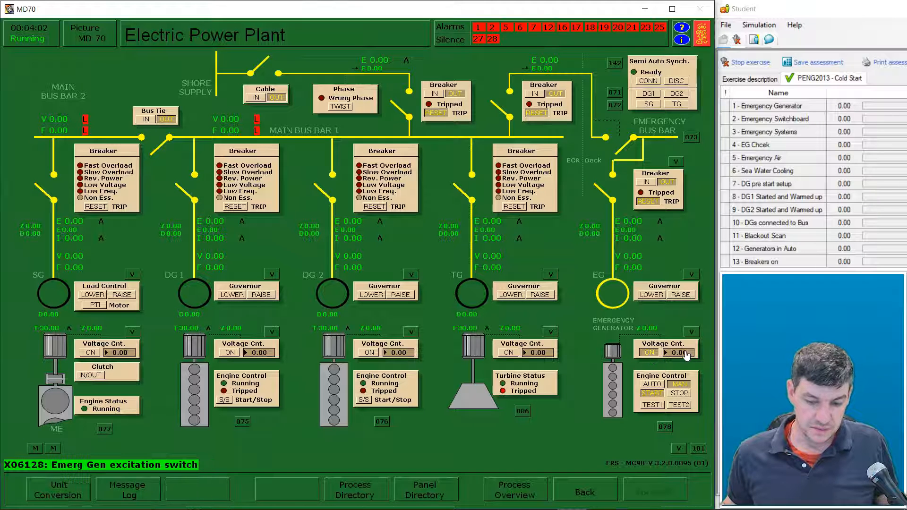
pyautogui.write('50')
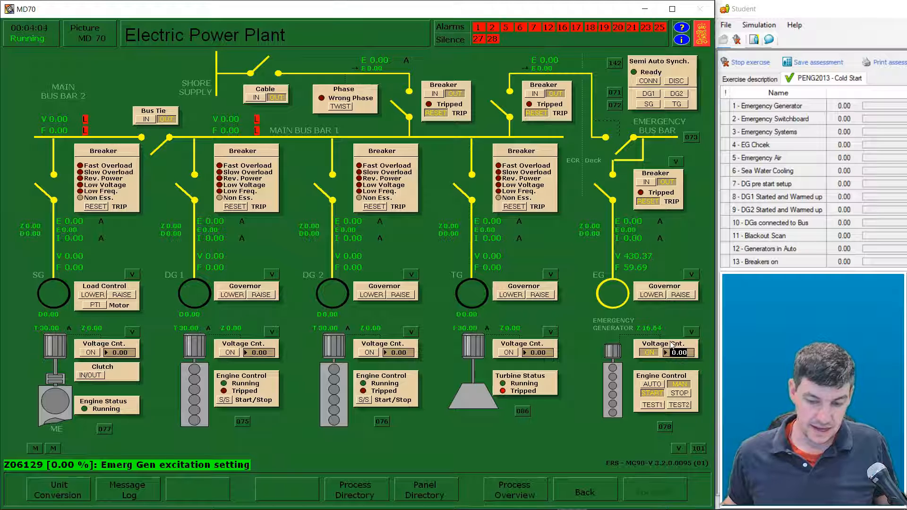
pyautogui.press('Return')
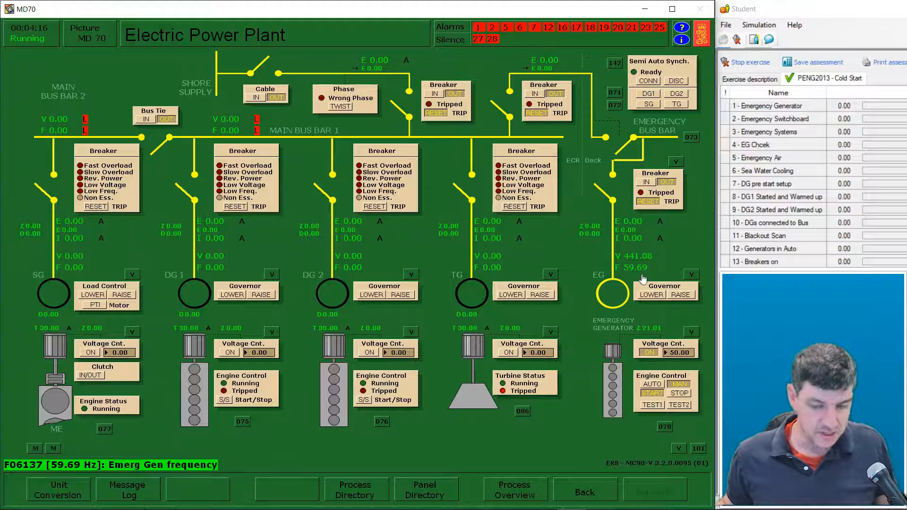
# Raise the emergency generator's governor to about 60 Hz and set its engine control to AUTO.
pyautogui.click(679, 296)
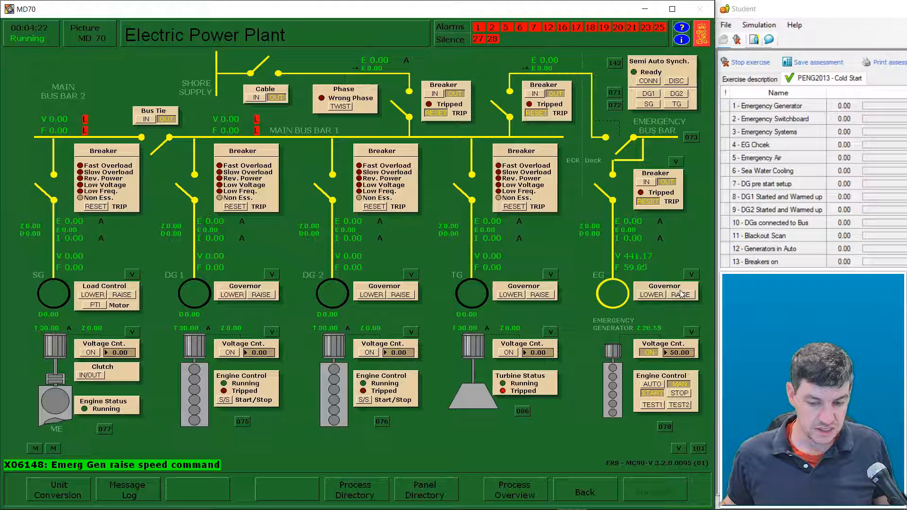
pyautogui.click(680, 297)
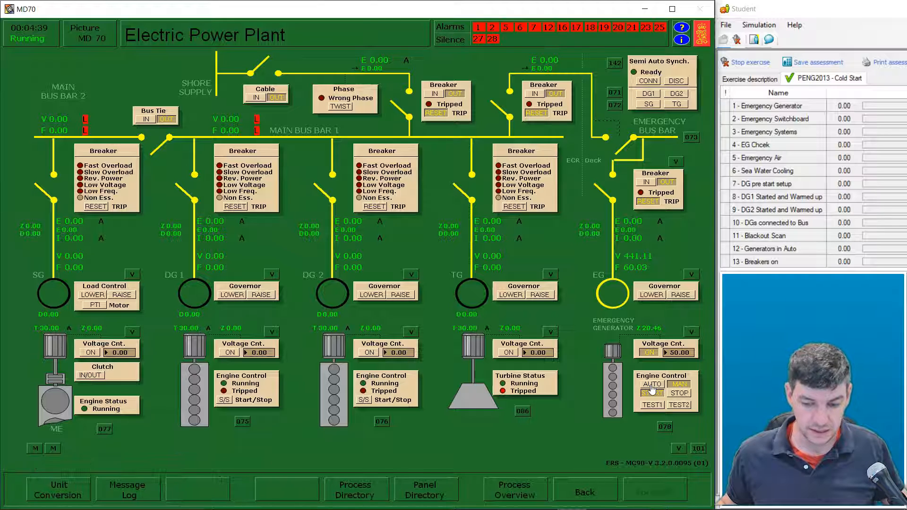
pyautogui.click(652, 385)
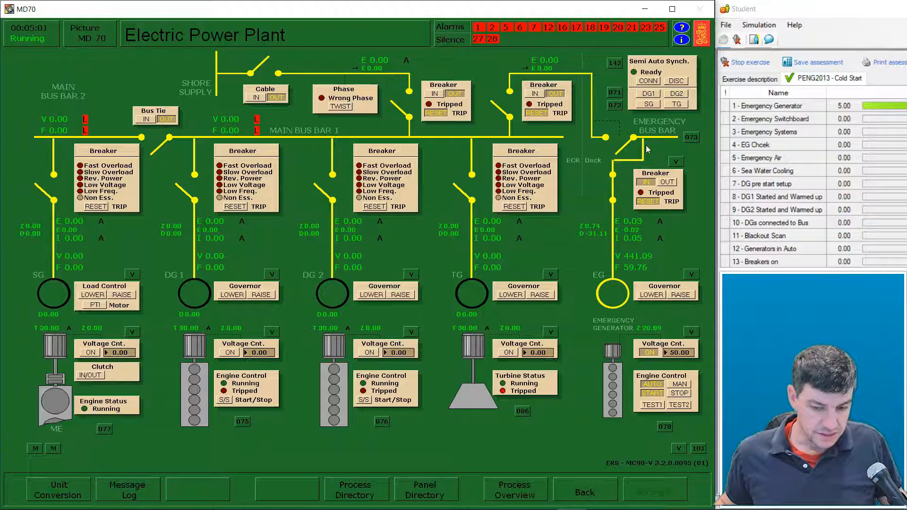
# Close all Section A1 feeder breakers on the Emergency Switchboard, from Steering Gear 2 through Elevator System.
pyautogui.click(692, 140)
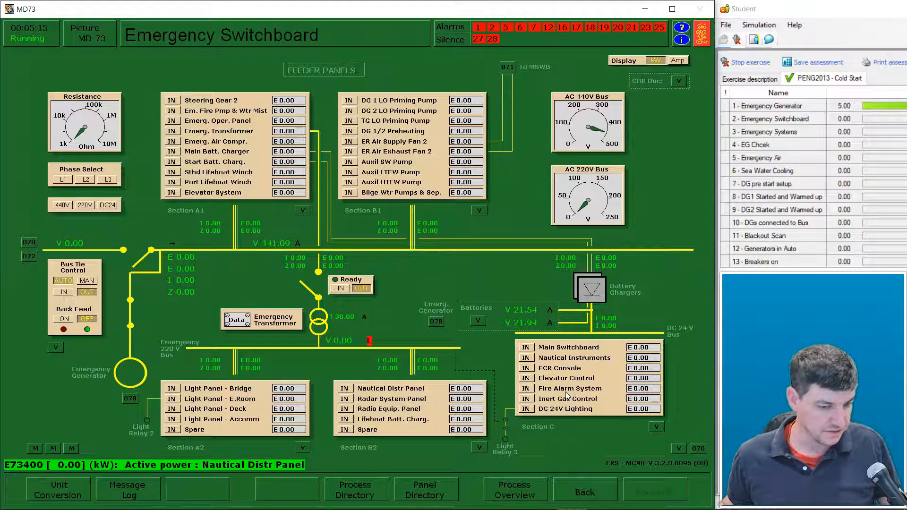
pyautogui.click(171, 100)
pyautogui.click(172, 110)
pyautogui.click(172, 121)
pyautogui.click(172, 131)
pyautogui.click(171, 142)
pyautogui.click(172, 152)
pyautogui.click(172, 162)
pyautogui.click(172, 172)
pyautogui.click(171, 182)
pyautogui.click(171, 192)
# Close all Section B1 feeder breakers, from DG 1 LO Priming Pump through Bilge Wtr Pumps & Sep.
pyautogui.click(349, 100)
pyautogui.click(349, 111)
pyautogui.click(349, 120)
pyautogui.click(348, 130)
pyautogui.click(348, 141)
pyautogui.click(349, 151)
pyautogui.click(349, 162)
pyautogui.click(349, 172)
pyautogui.click(349, 182)
pyautogui.click(349, 192)
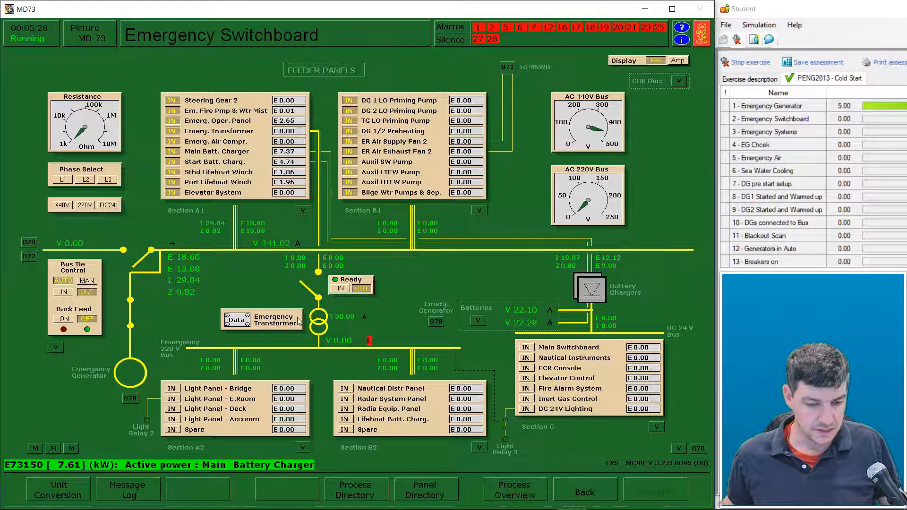
# Connect the emergency transformer's inlet breaker and close all Section A2 breakers, the four light panels and the spare.
pyautogui.click(340, 289)
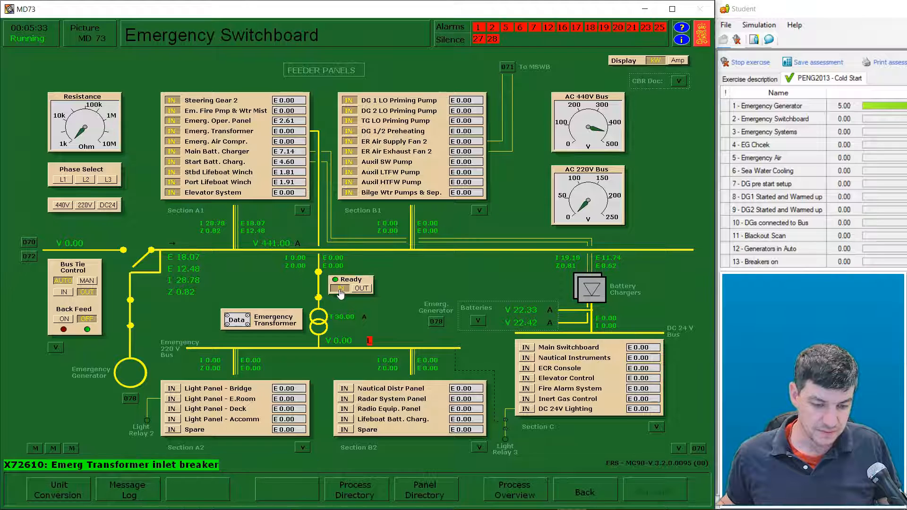
pyautogui.click(172, 389)
pyautogui.click(172, 399)
pyautogui.click(172, 409)
pyautogui.click(172, 420)
pyautogui.click(172, 429)
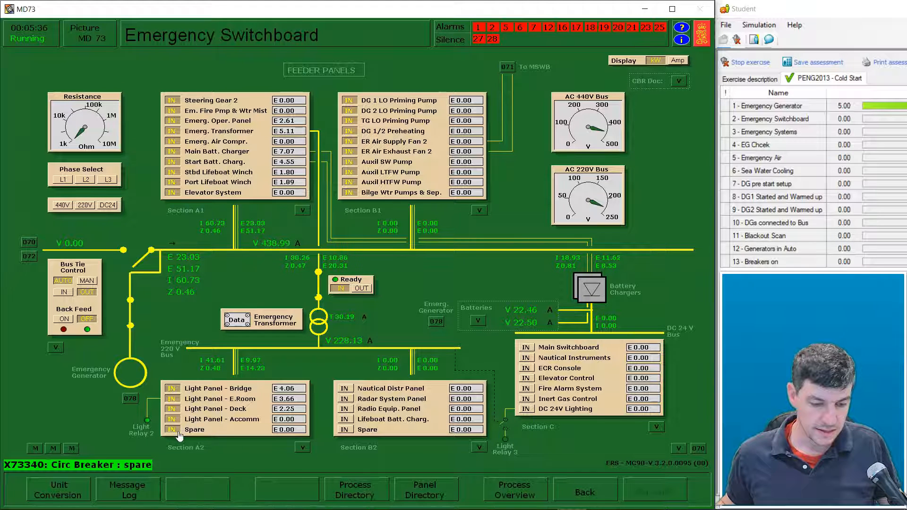
# Close all Section B2 breakers on the emergency 220 V bus, from Nautical Distr Panel through Spare.
pyautogui.click(344, 389)
pyautogui.click(344, 399)
pyautogui.click(345, 409)
pyautogui.click(345, 420)
pyautogui.click(346, 430)
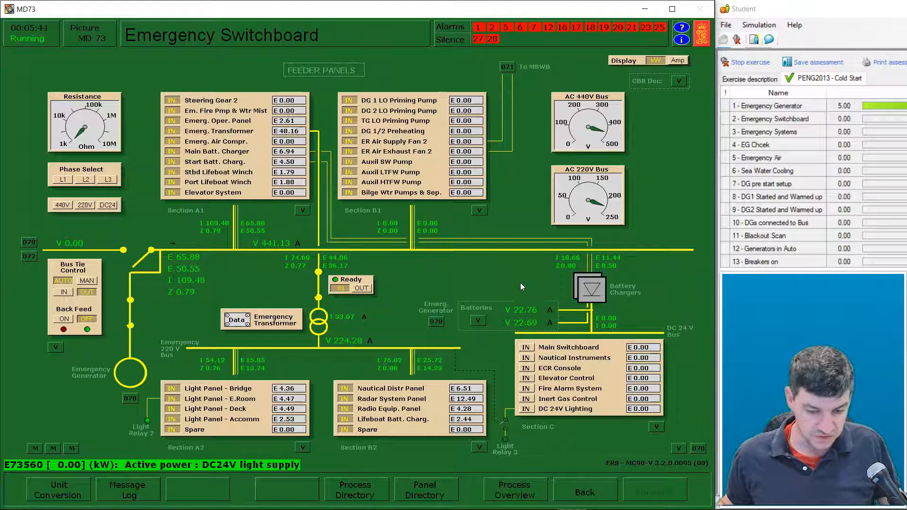
# Close all Section C breakers on the DC 24 V bus, from Main Switchboard through DC 24V Lighting.
pyautogui.click(525, 347)
pyautogui.click(525, 357)
pyautogui.click(526, 368)
pyautogui.click(526, 378)
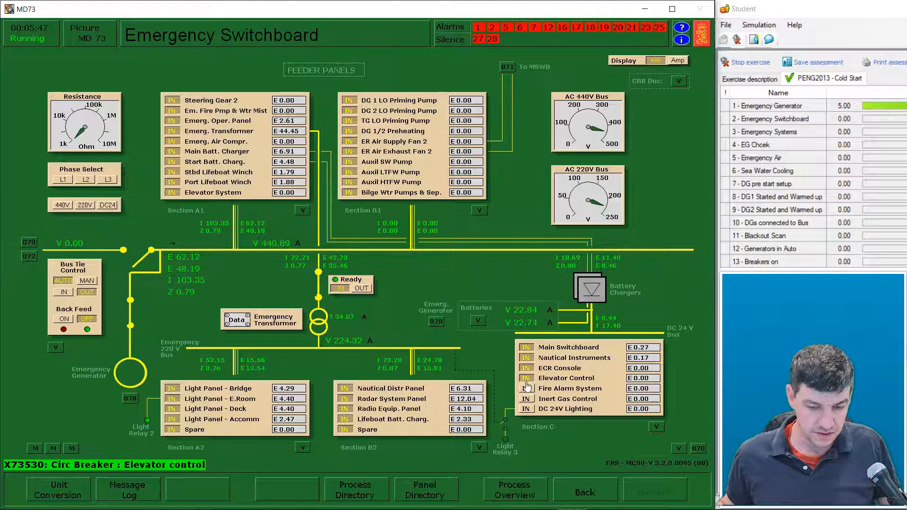
pyautogui.click(526, 389)
pyautogui.click(526, 399)
pyautogui.click(526, 409)
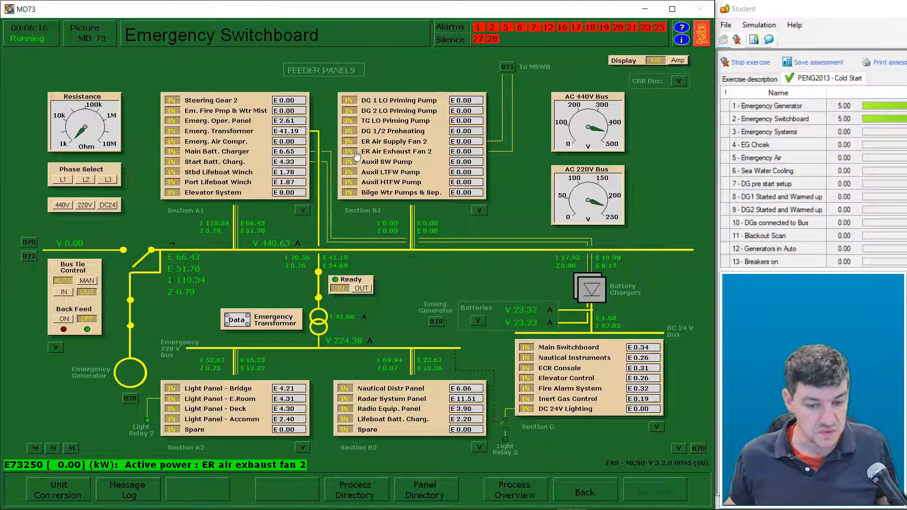
# Start the emergency fire pump on the Sea Water System display.
pyautogui.rightClick(512, 168)
pyautogui.click(72, 123)
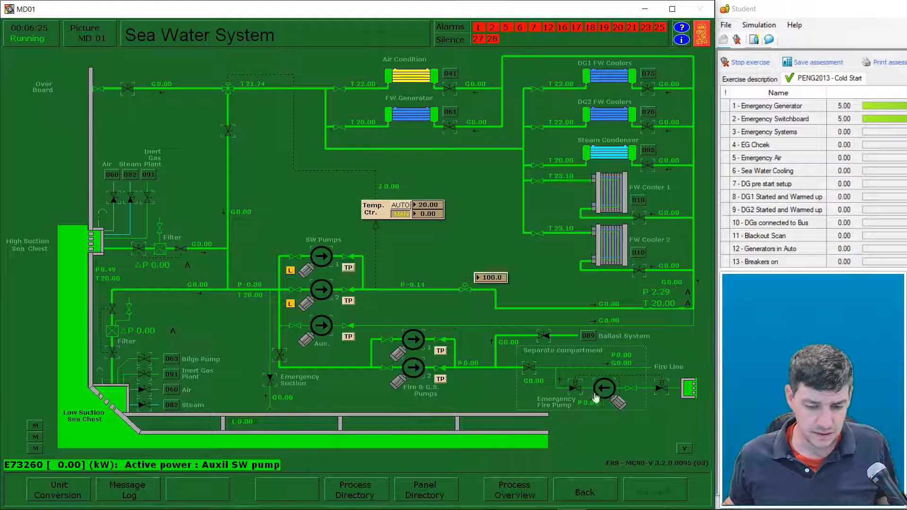
pyautogui.click(606, 392)
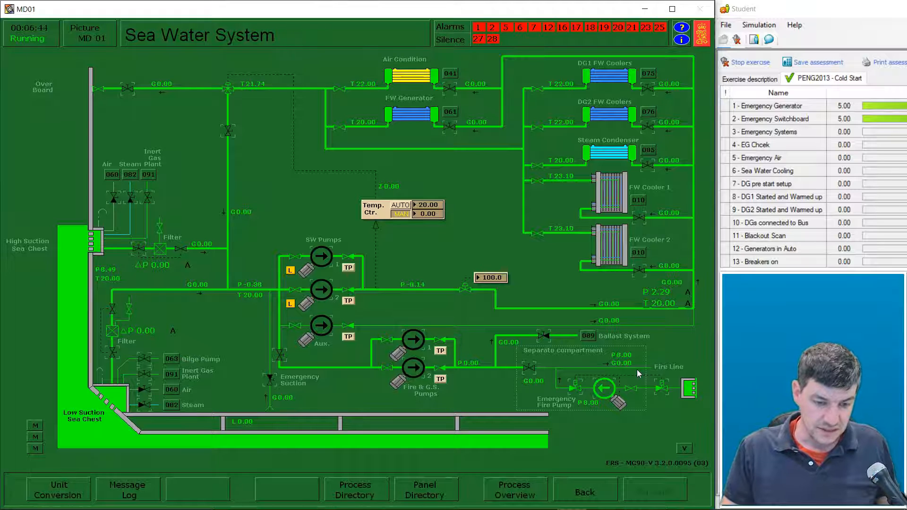
# Close the ER Air Sup Fan 2 and ER Air Exh Fan 2 breakers on the Main Switchboard - Starters display.
pyautogui.hotkey('alt', 'Left')
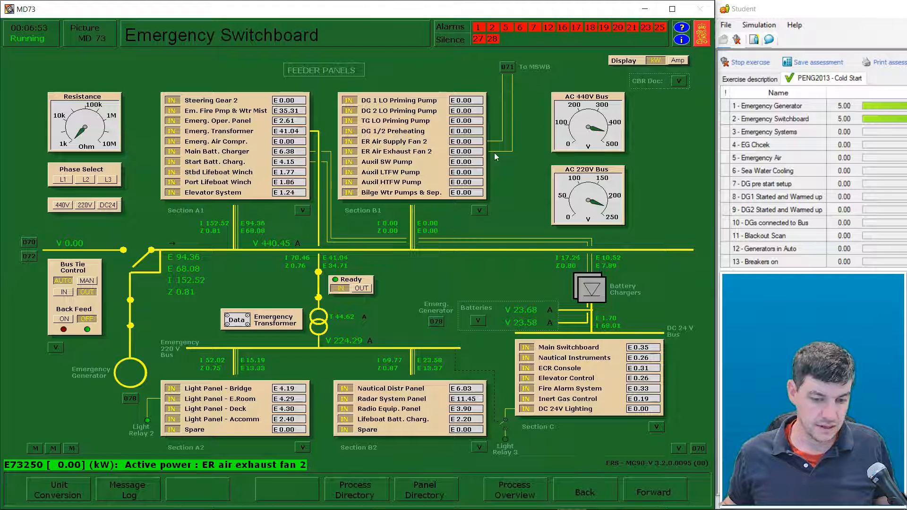
pyautogui.click(508, 70)
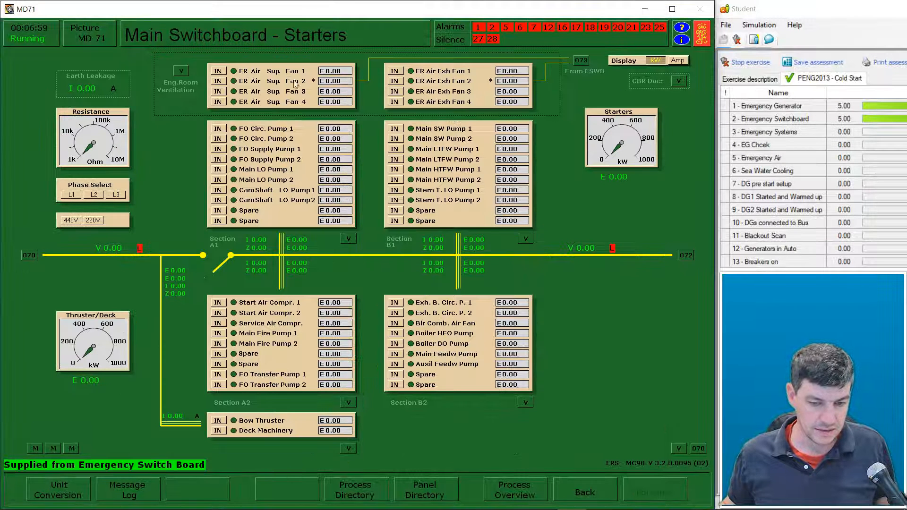
pyautogui.click(218, 83)
pyautogui.click(396, 82)
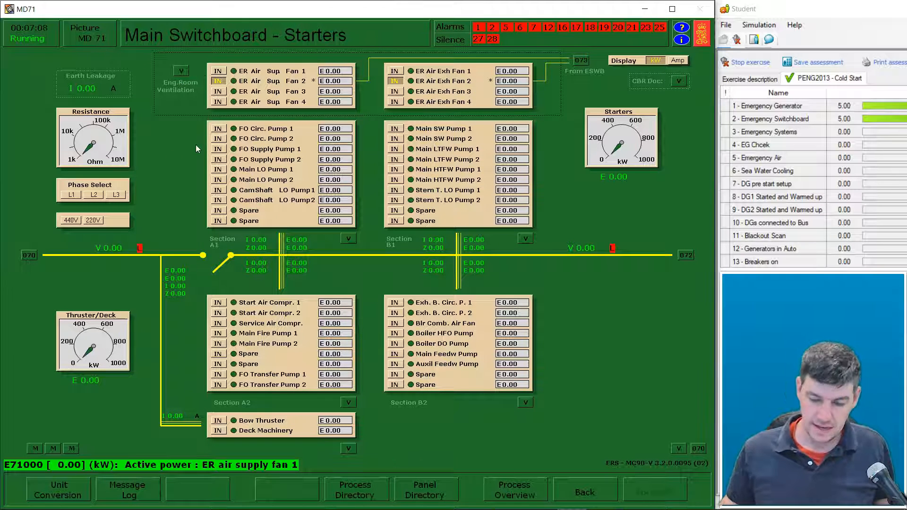
# Start engine room supply fan No 2 and exhaust fan No 2 on the Air Ventilation System display.
pyautogui.press('F5')
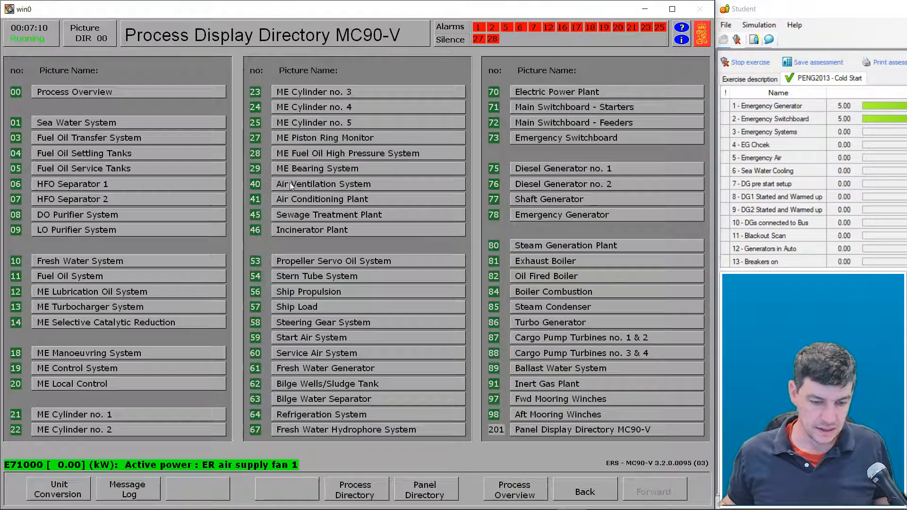
pyautogui.click(289, 184)
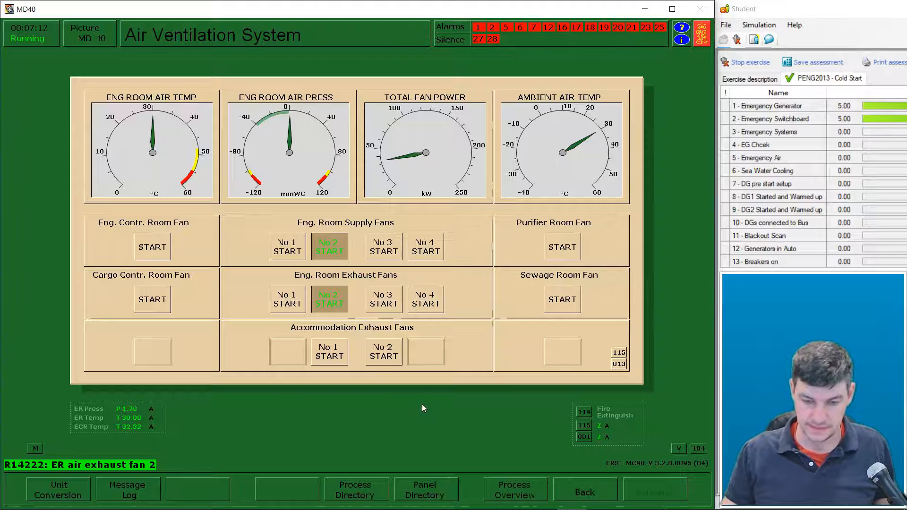
# Open the dirty bilge water tank inlet valve on the Bilge Water Separator display and set the bilge wells' Pump/Valve Control to AUTO.
pyautogui.press('F5')
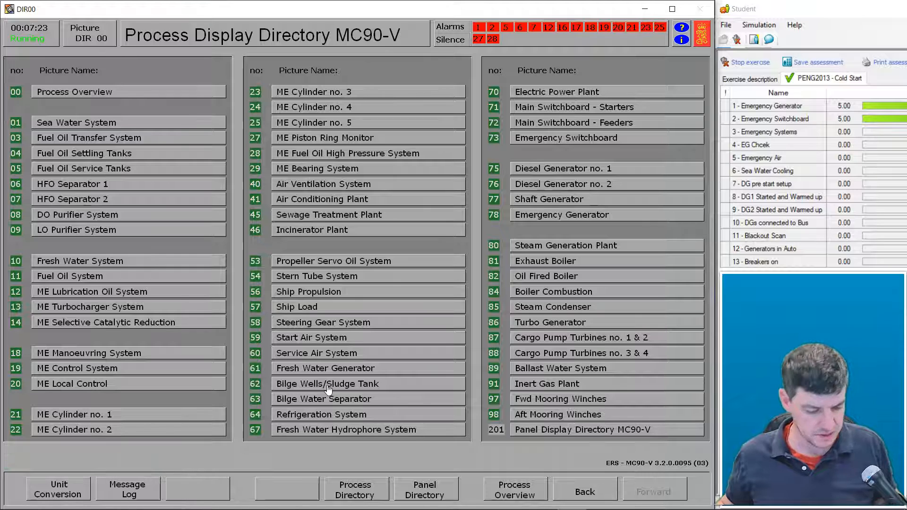
pyautogui.click(353, 387)
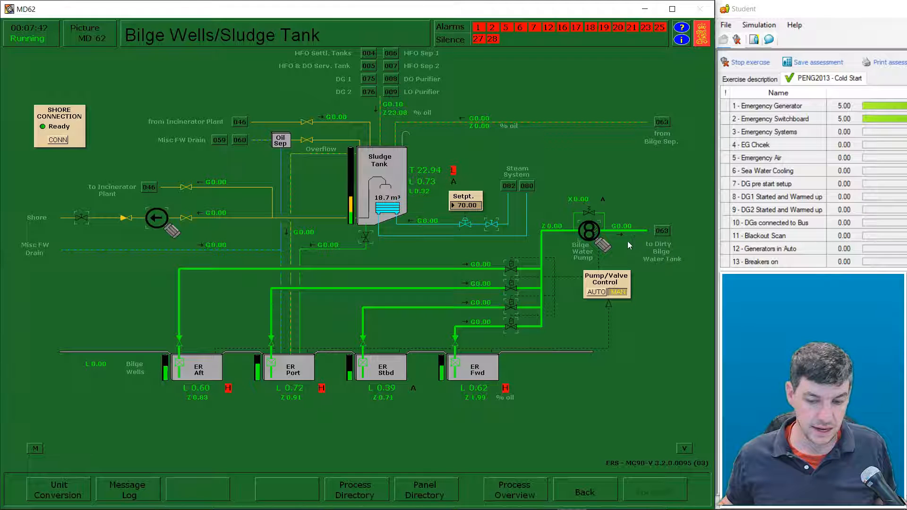
pyautogui.click(663, 233)
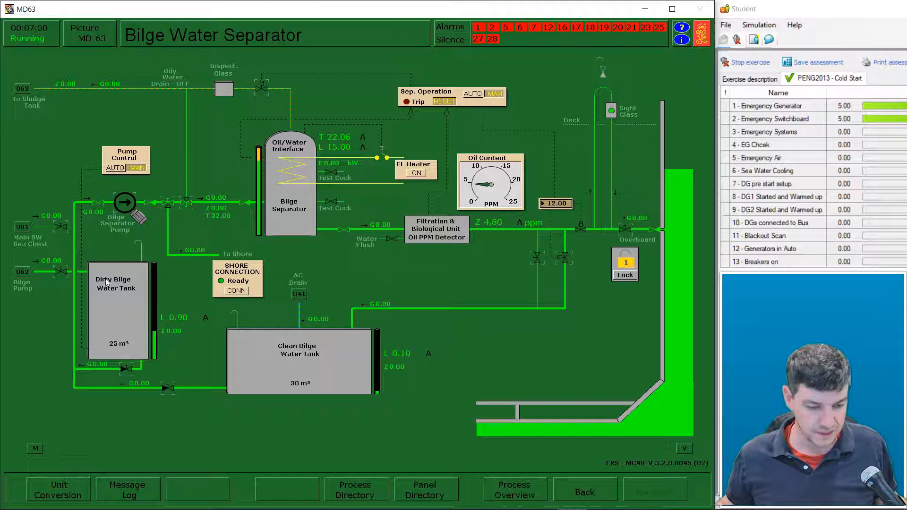
pyautogui.click(60, 274)
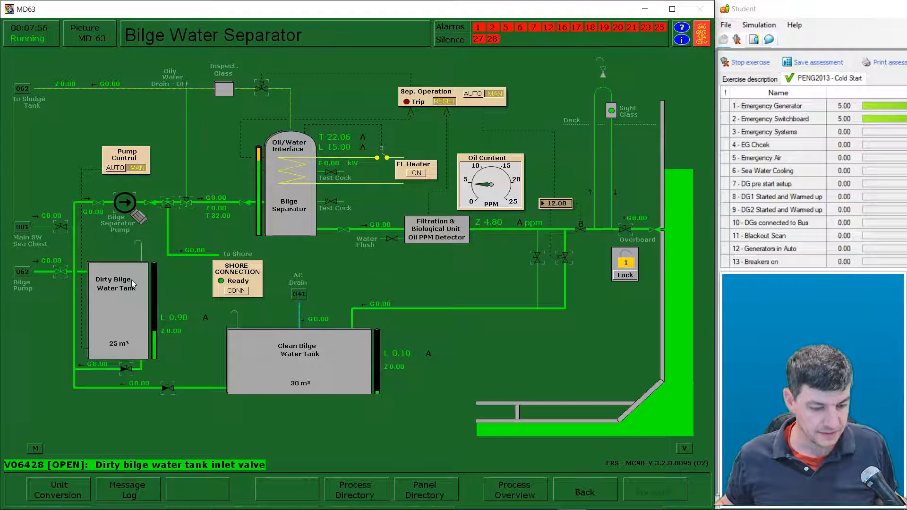
pyautogui.click(22, 273)
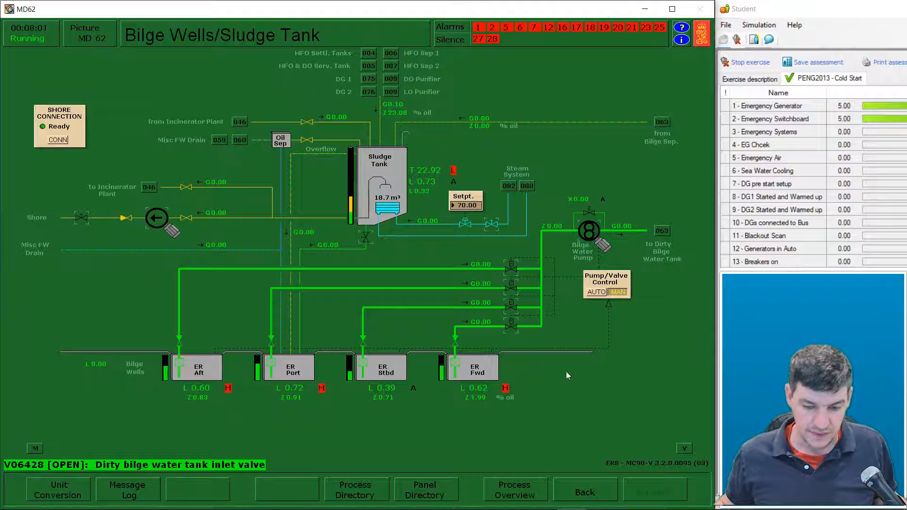
pyautogui.click(597, 291)
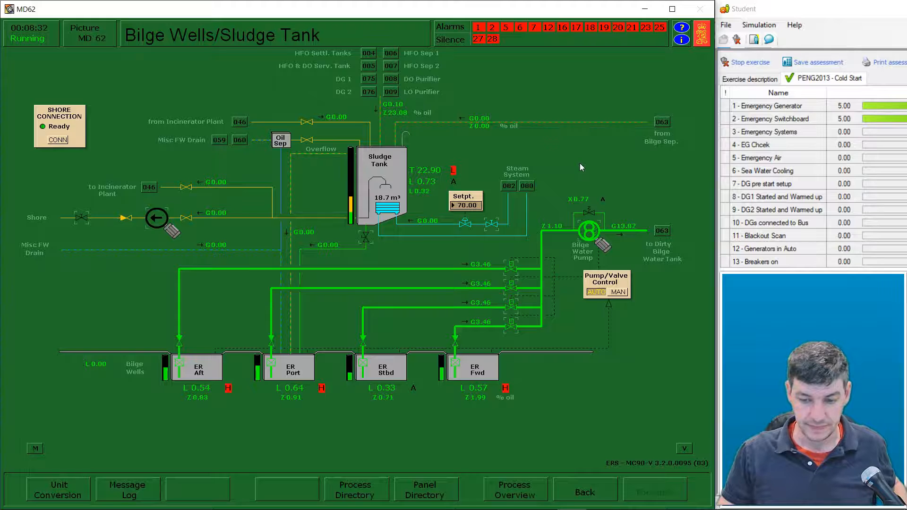
# Check the emergency generator's day tank level and output frequency, and the feeder loads on the Emergency Switchboard display.
pyautogui.press('F5')
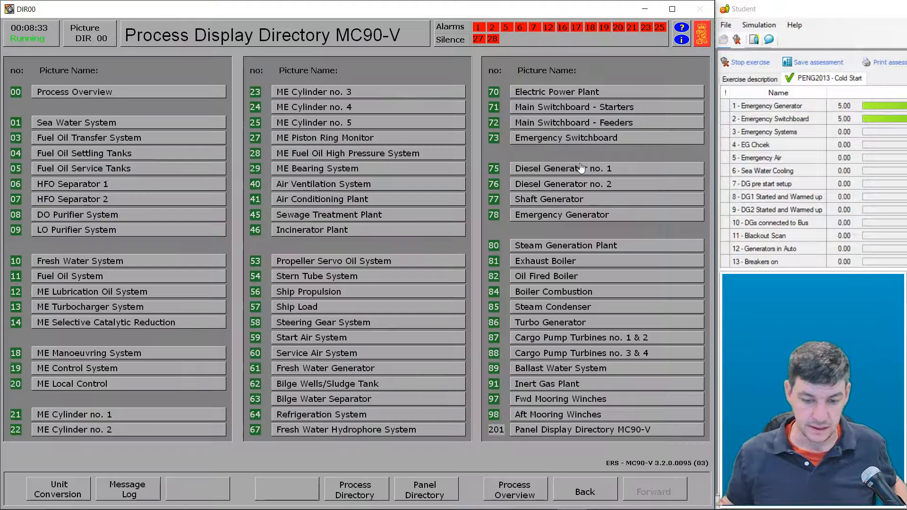
pyautogui.click(565, 221)
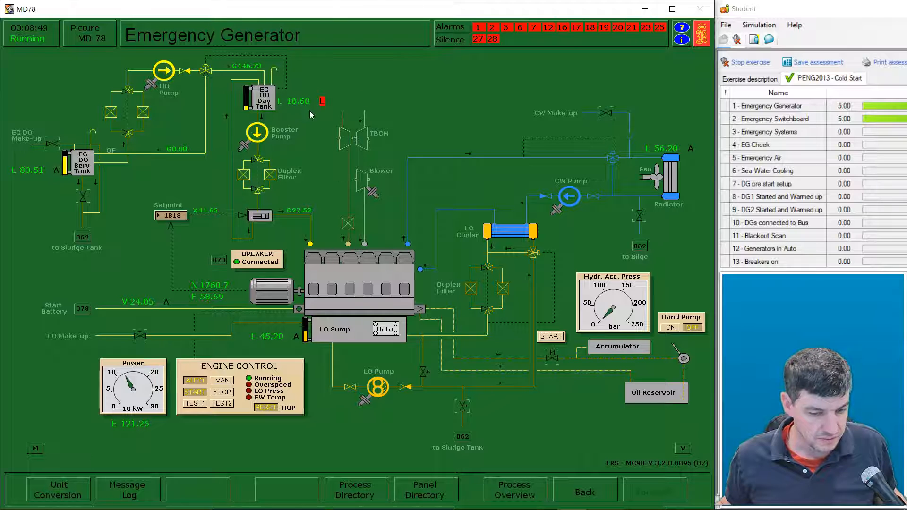
pyautogui.moveTo(311, 109)
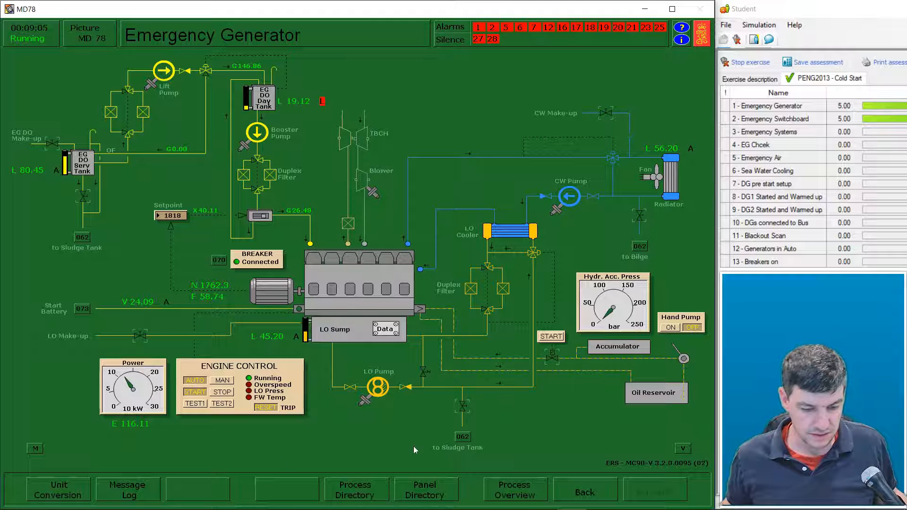
pyautogui.press('F5')
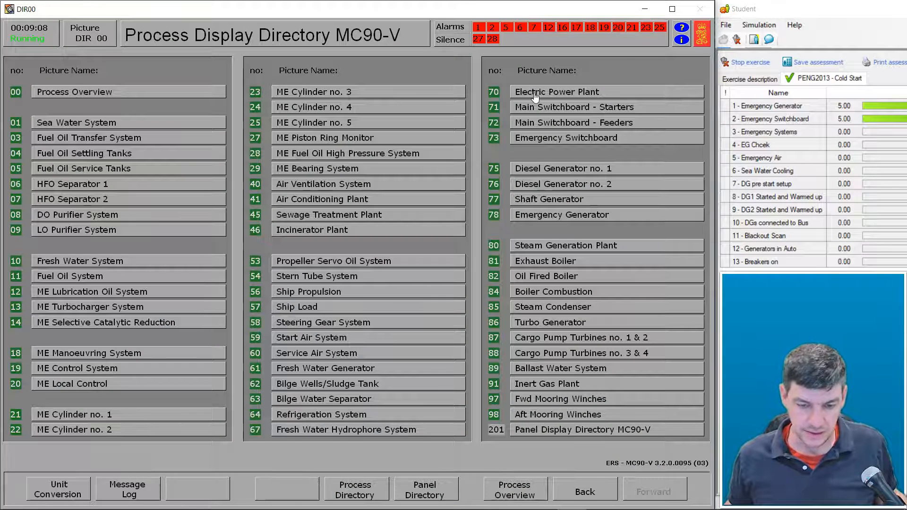
pyautogui.click(536, 95)
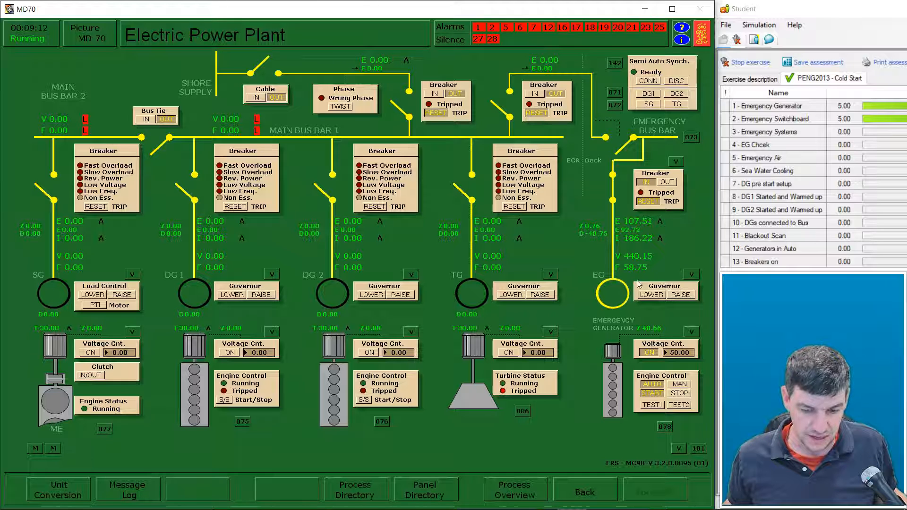
pyautogui.moveTo(653, 274)
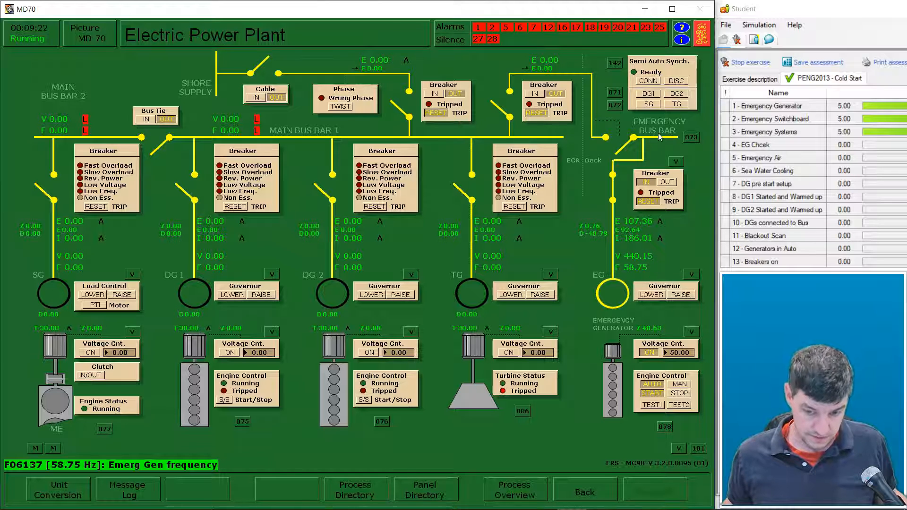
pyautogui.click(691, 137)
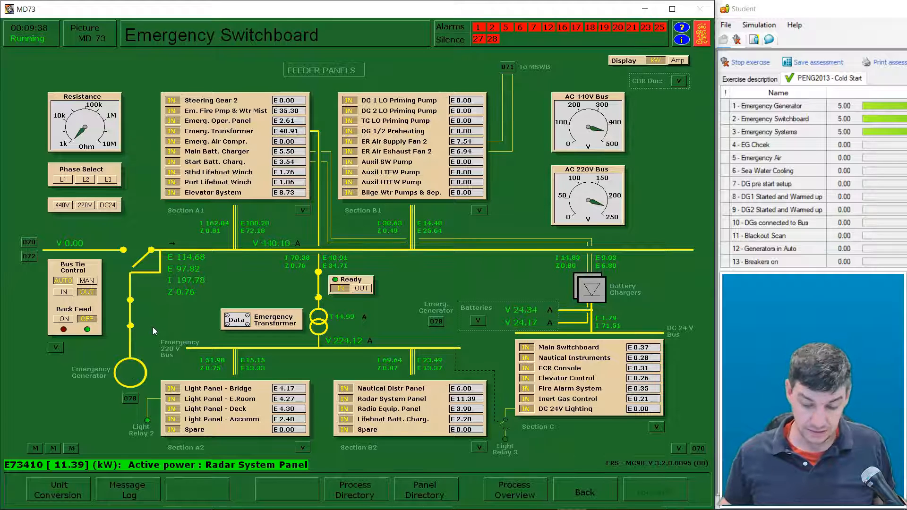
# Raise the emergency generator's governor on the Electric Power Plant display to bring the frequency to about 60 Hz, and recheck the emergency switchboard.
pyautogui.hotkey('alt', 'Left')
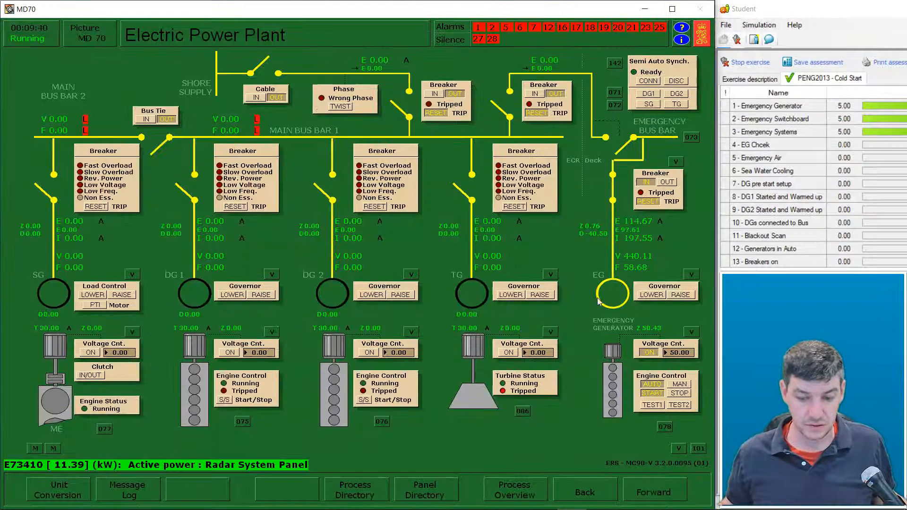
pyautogui.click(681, 295)
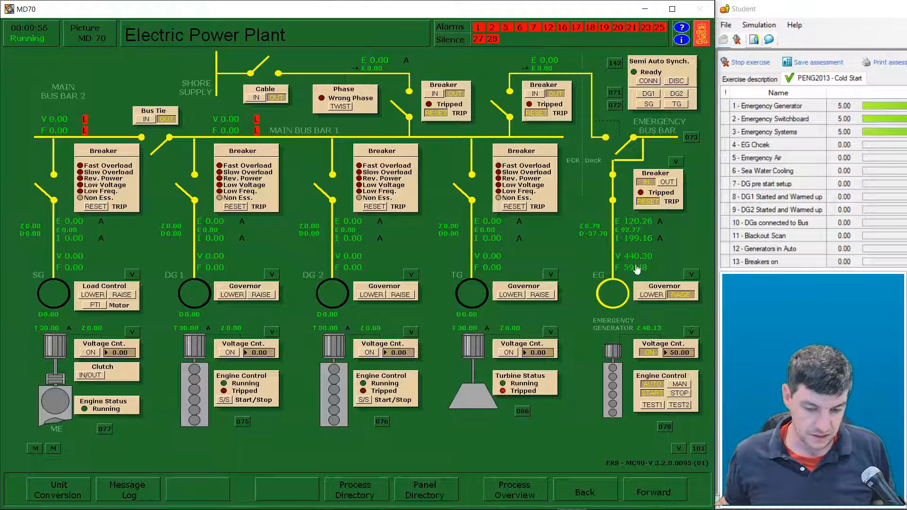
pyautogui.click(681, 297)
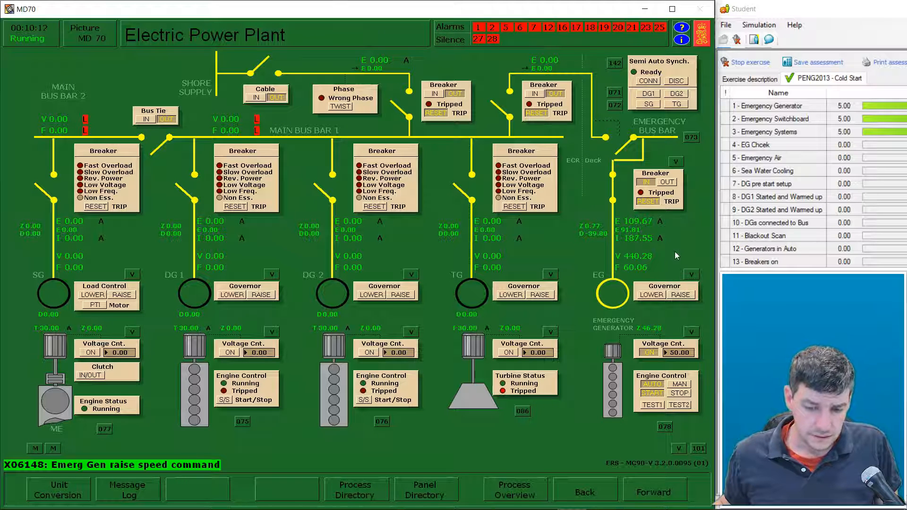
pyautogui.click(658, 272)
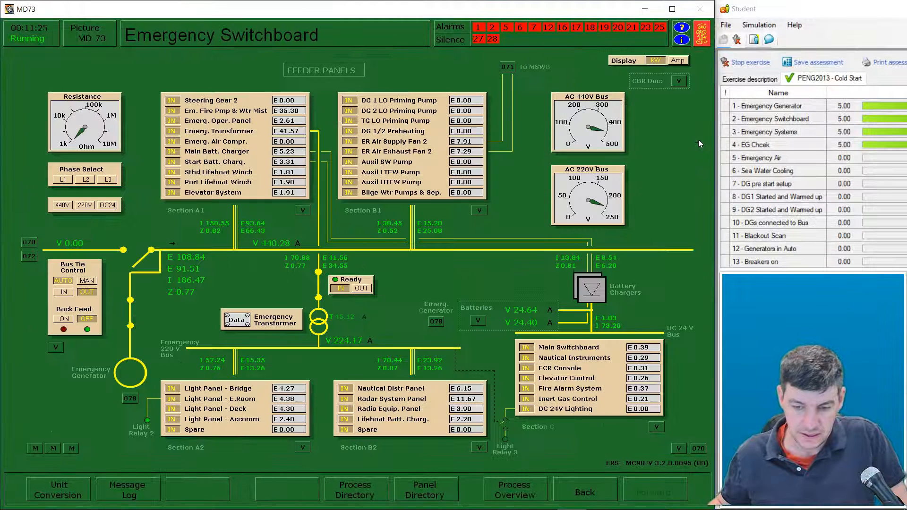
pyautogui.click(694, 138)
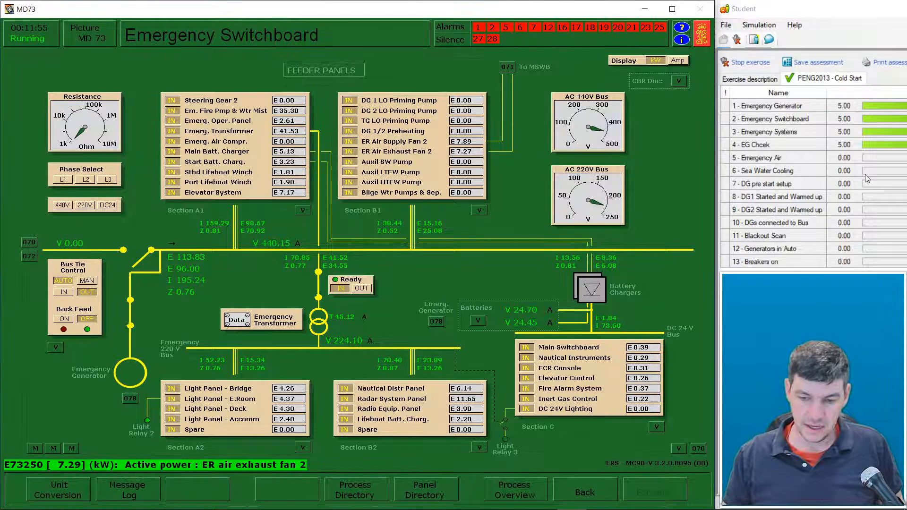
# Open the emergency start air receiver's inlet and outlet valves and the supply valves to DG 1 and DG 2 on the Start Air System display.
pyautogui.press('F5')
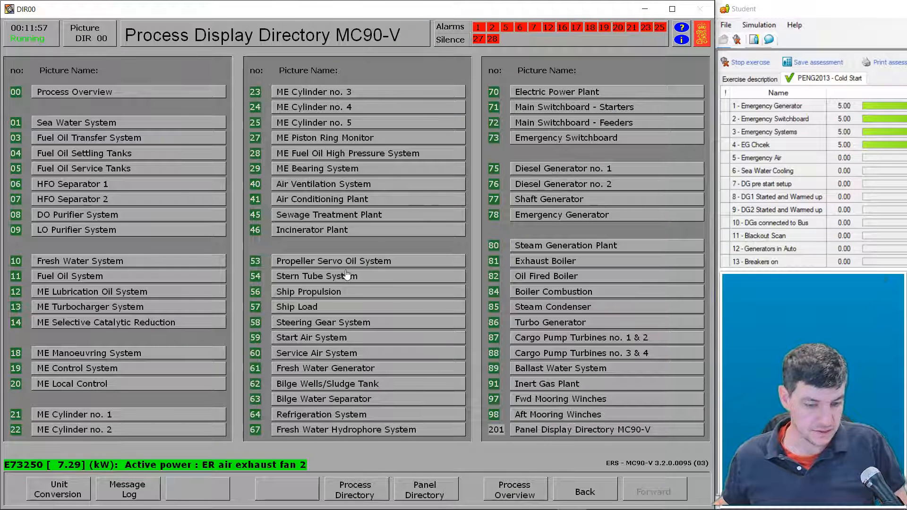
pyautogui.click(327, 339)
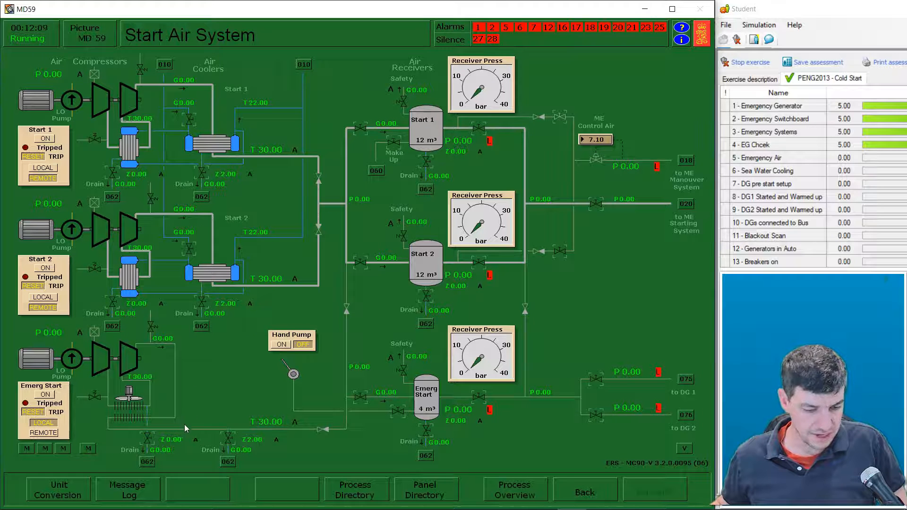
pyautogui.click(360, 397)
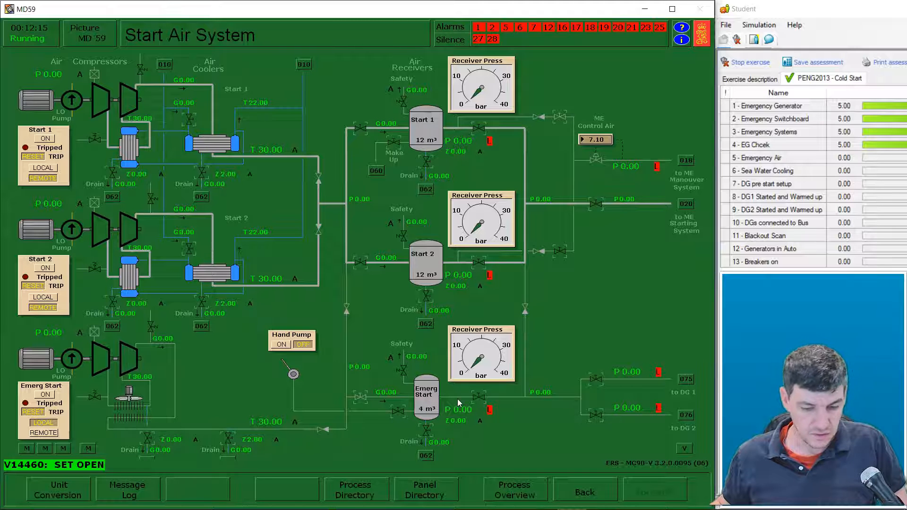
pyautogui.click(476, 398)
pyautogui.click(594, 379)
pyautogui.click(594, 414)
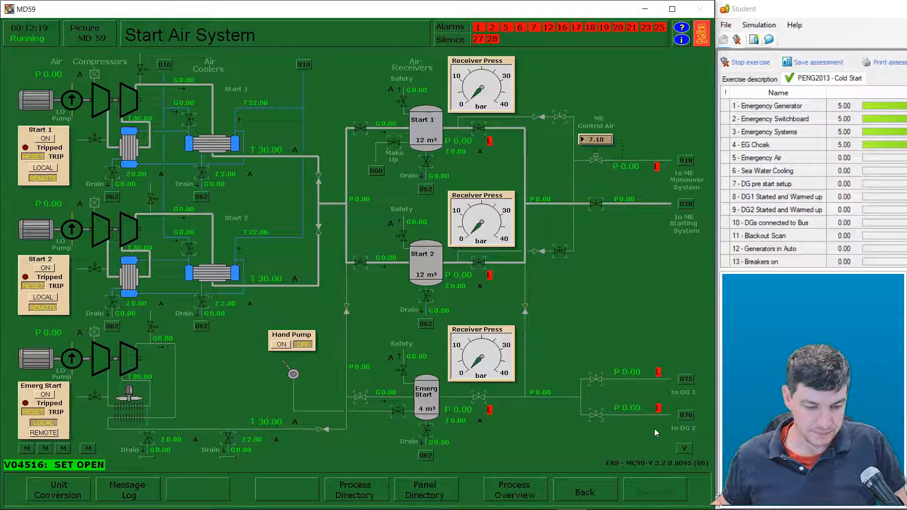
# Start the emergency air compressor, switch it to REMOTE, and set it to AUTO on the Power Chief pump/compressor control.
pyautogui.click(44, 395)
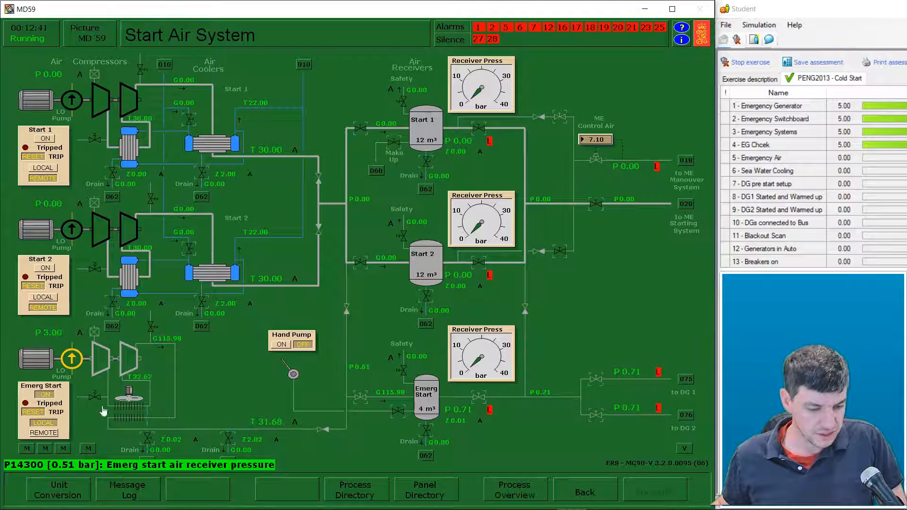
pyautogui.click(44, 433)
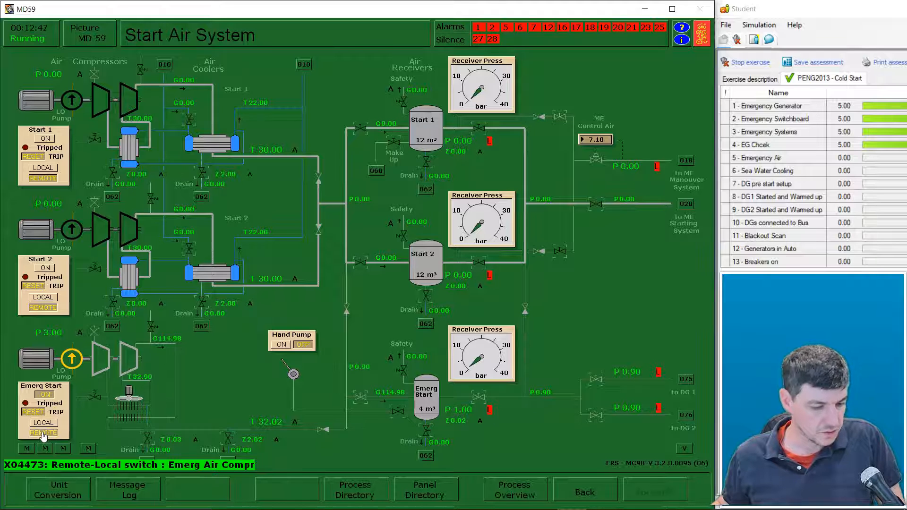
pyautogui.click(437, 496)
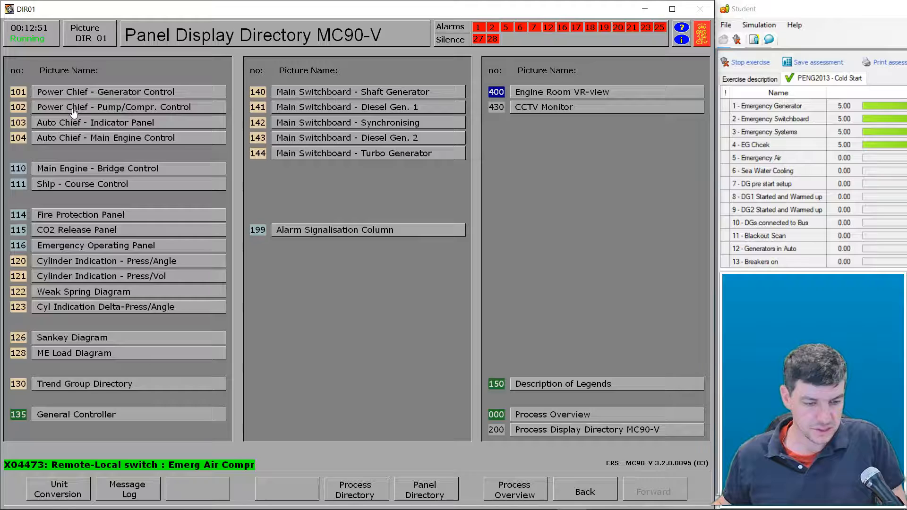
pyautogui.click(72, 108)
pyautogui.click(599, 259)
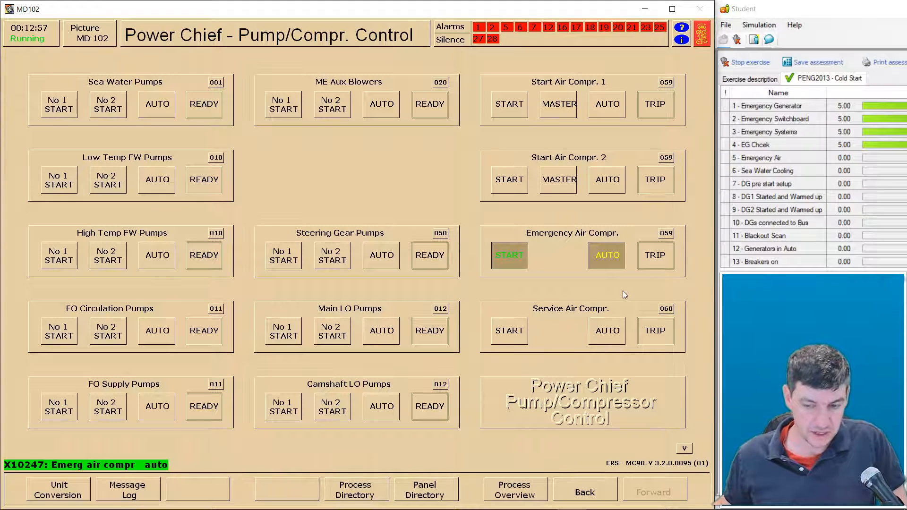
pyautogui.click(679, 274)
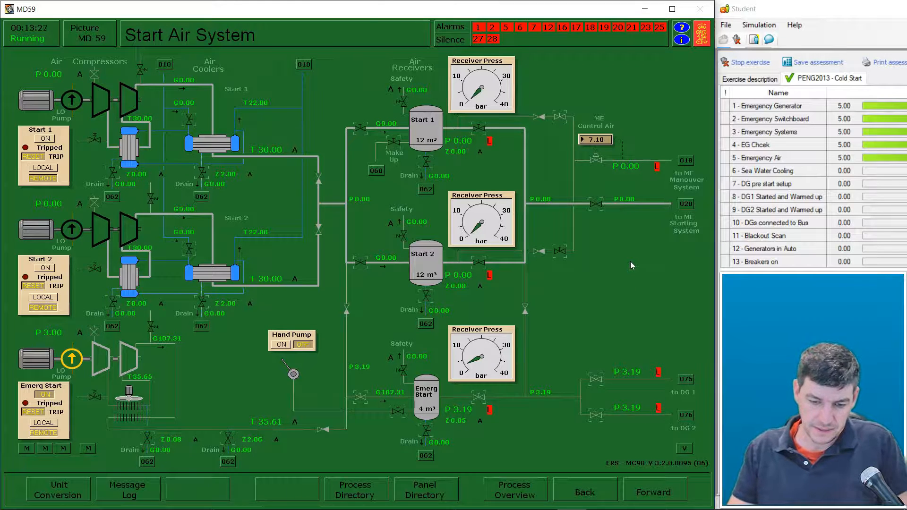
# Set the Diesel Generator no. 1 preheater setpoint to 75 °C and switch the preheater to AUTO.
pyautogui.press('F5')
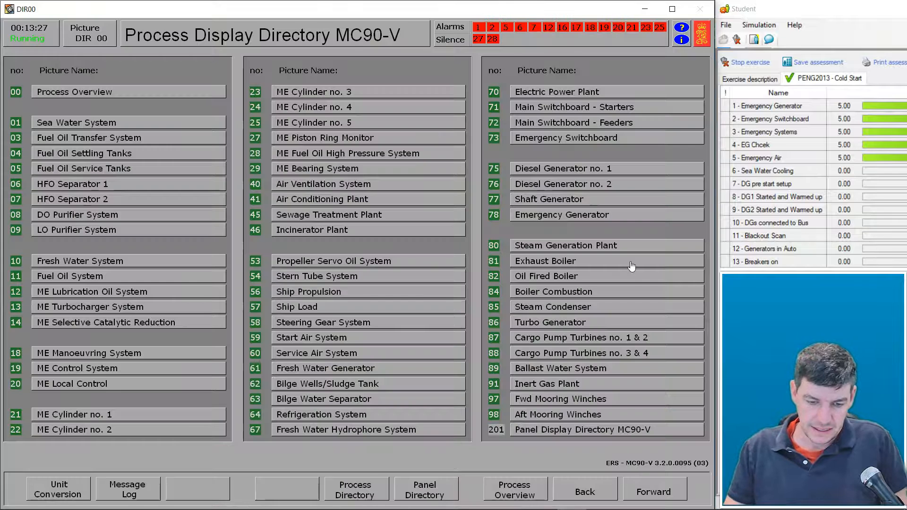
pyautogui.click(589, 172)
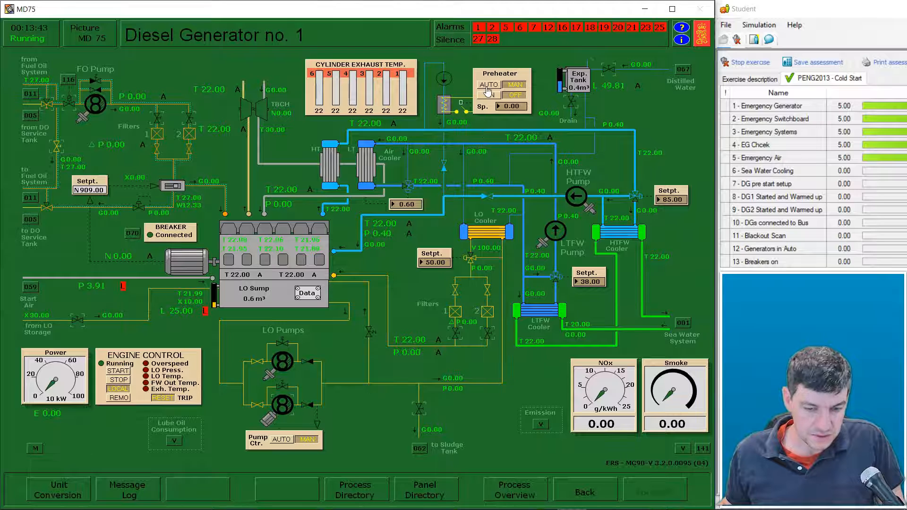
pyautogui.click(511, 110)
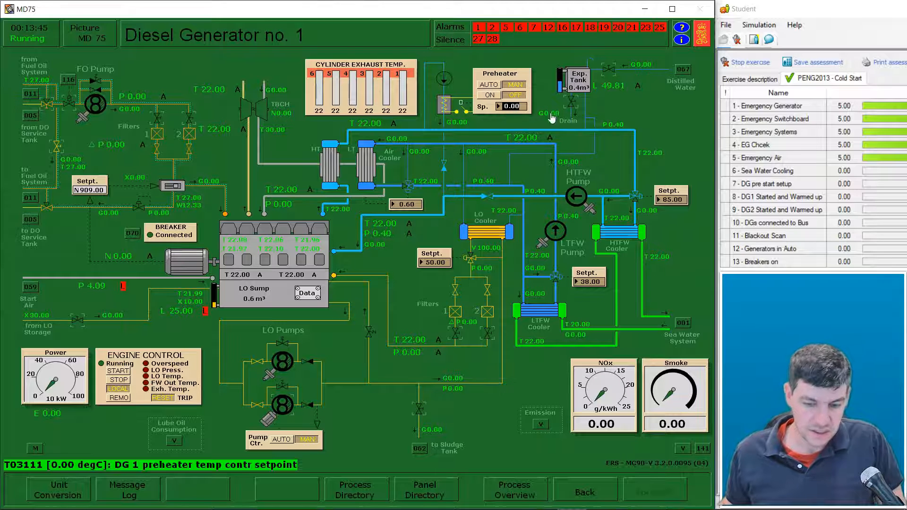
pyautogui.write('75')
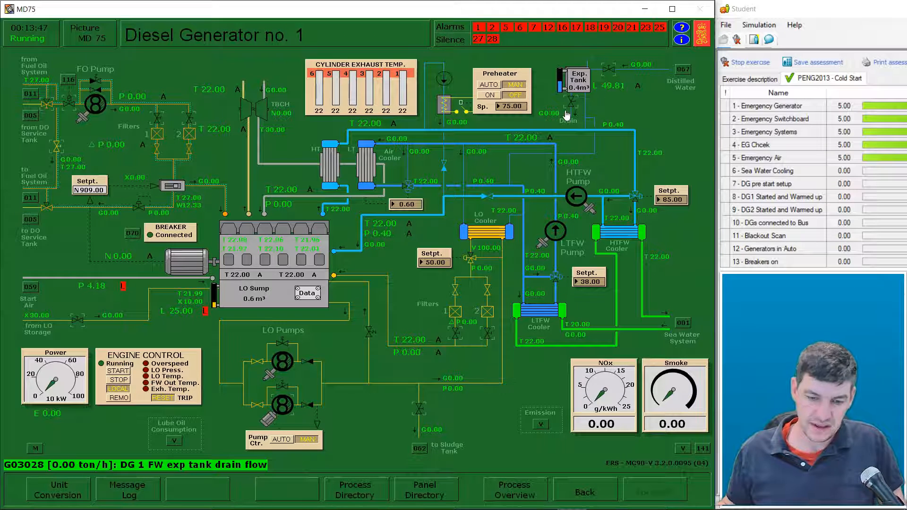
pyautogui.click(489, 85)
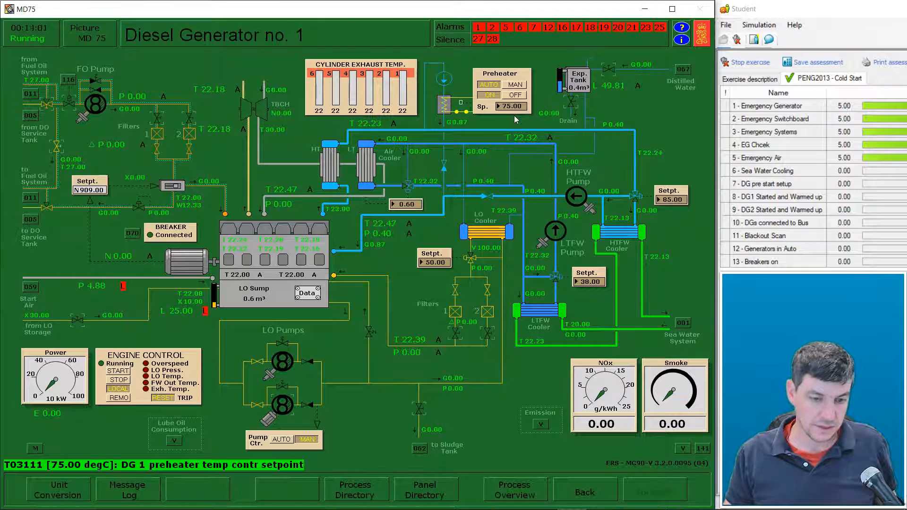
# Check the preheater setpoint of Diesel Generator no. 2 and switch its preheater to AUTO.
pyautogui.press('pagedown')
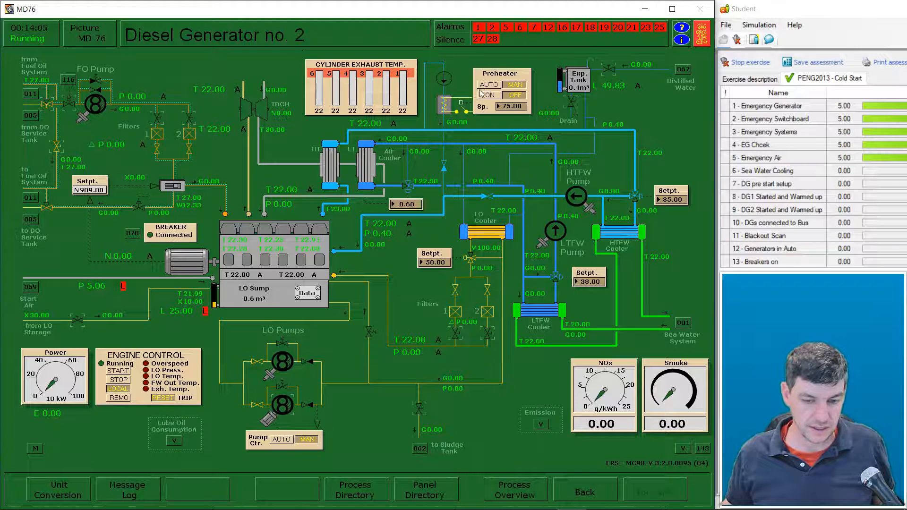
pyautogui.click(508, 108)
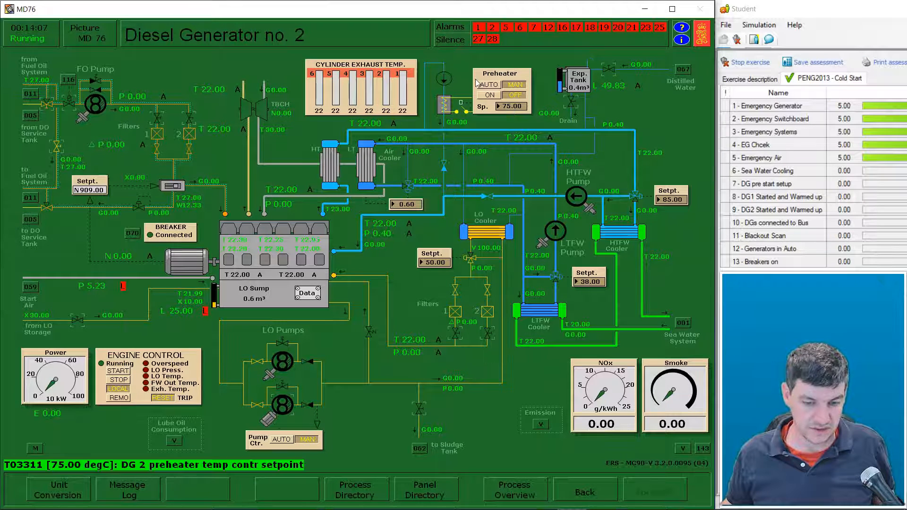
pyautogui.click(480, 85)
pyautogui.click(540, 196)
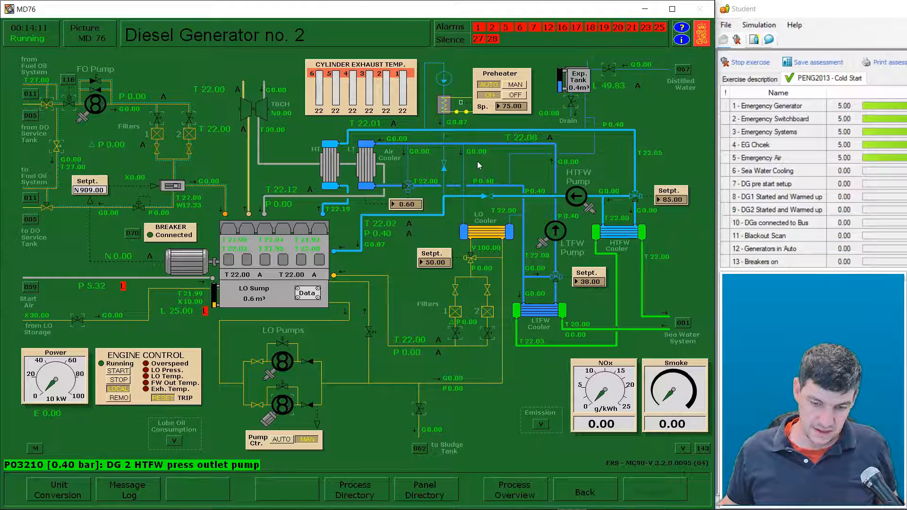
# Check the fresh water expansion tank levels of both diesel generators and the state of DG 1's make-up valve.
pyautogui.press('pageup')
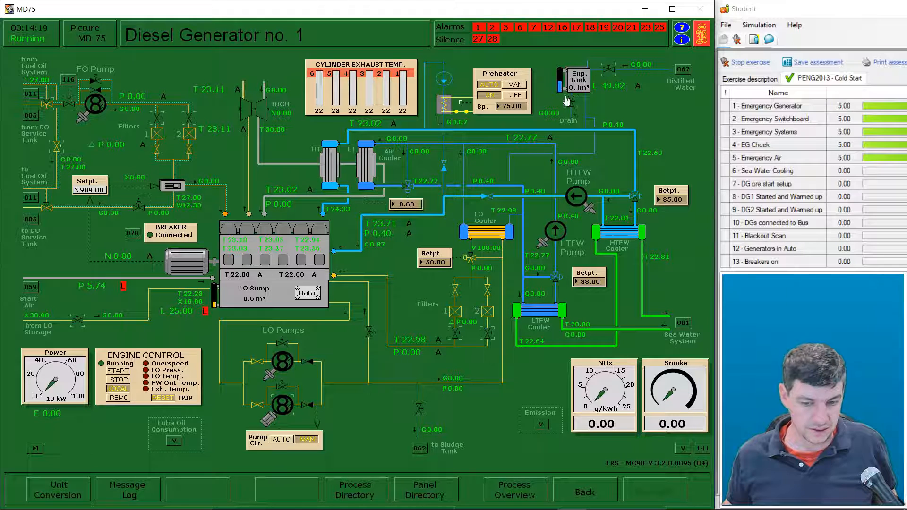
pyautogui.click(616, 75)
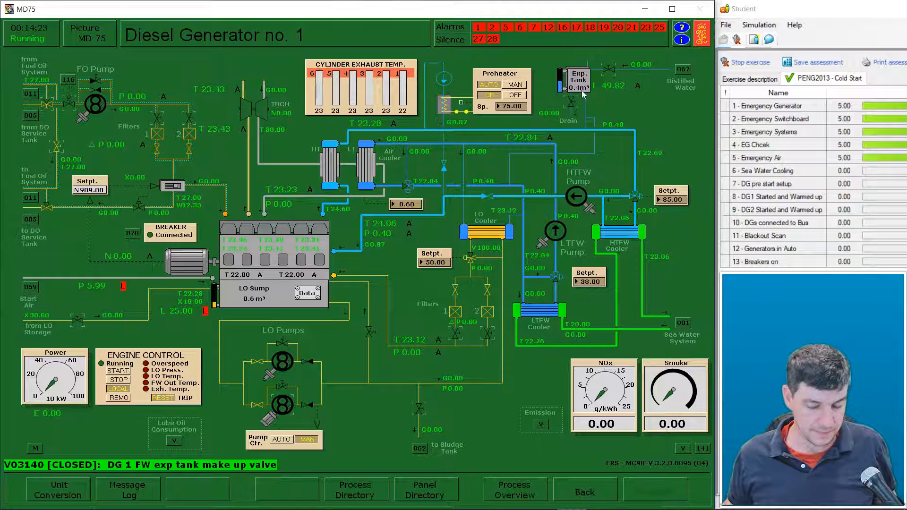
pyautogui.press('pagedown')
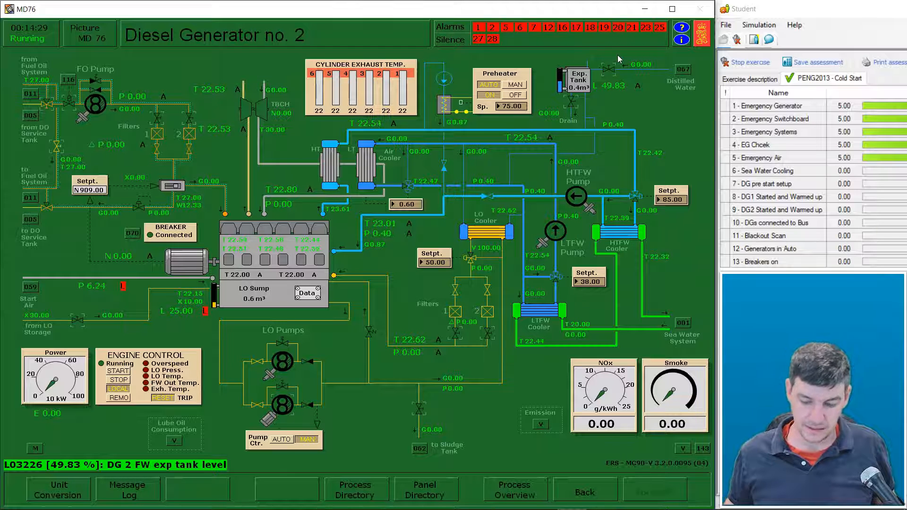
# Top up the lube oil sumps of Diesel Generators no. 1 and 2 from LO storage to about 40 %, closing each filling valve.
pyautogui.press('pageup')
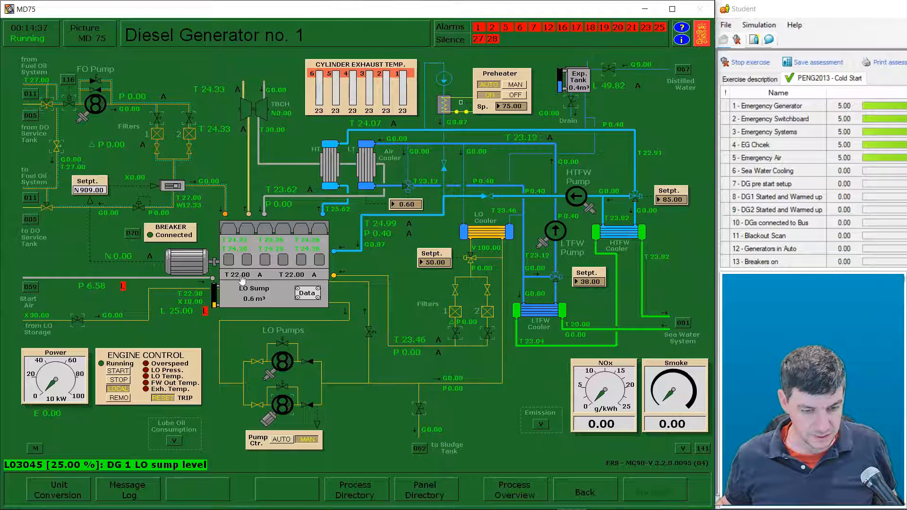
pyautogui.click(78, 322)
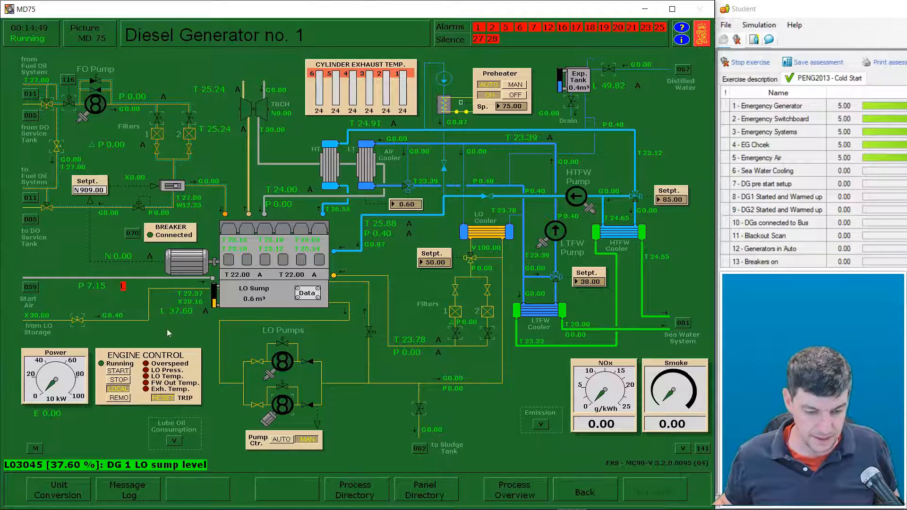
pyautogui.click(77, 324)
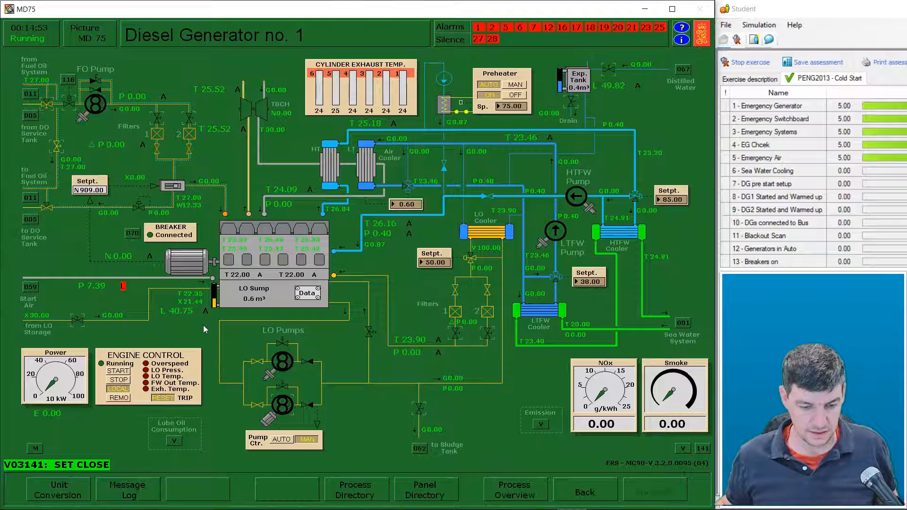
pyautogui.press('pagedown')
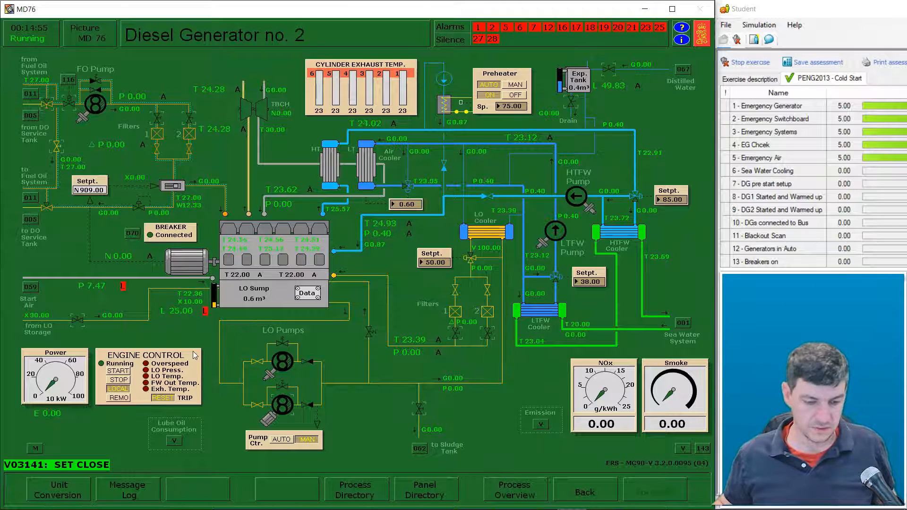
pyautogui.click(77, 322)
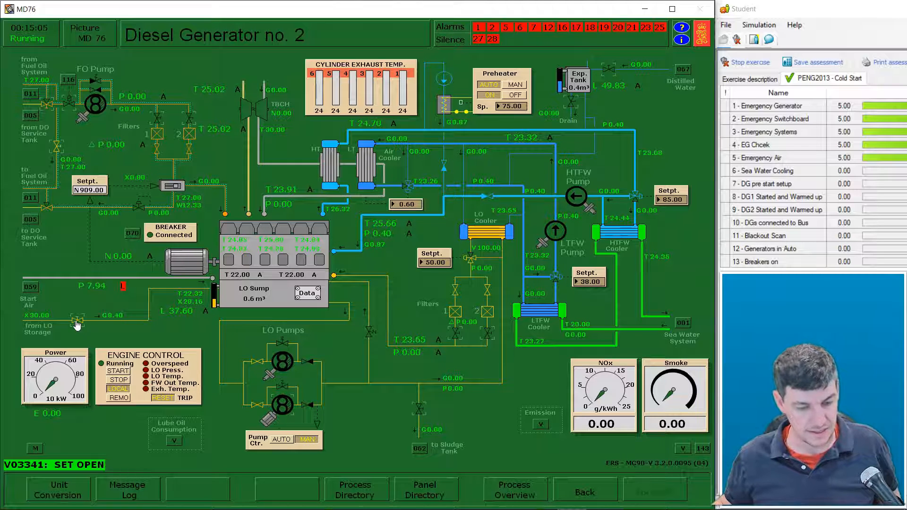
pyautogui.rightClick(76, 322)
# Open lube oil filter 2 of Diesel Generator no. 1 and set its LO priming pump control to AUTO.
pyautogui.press('pageup')
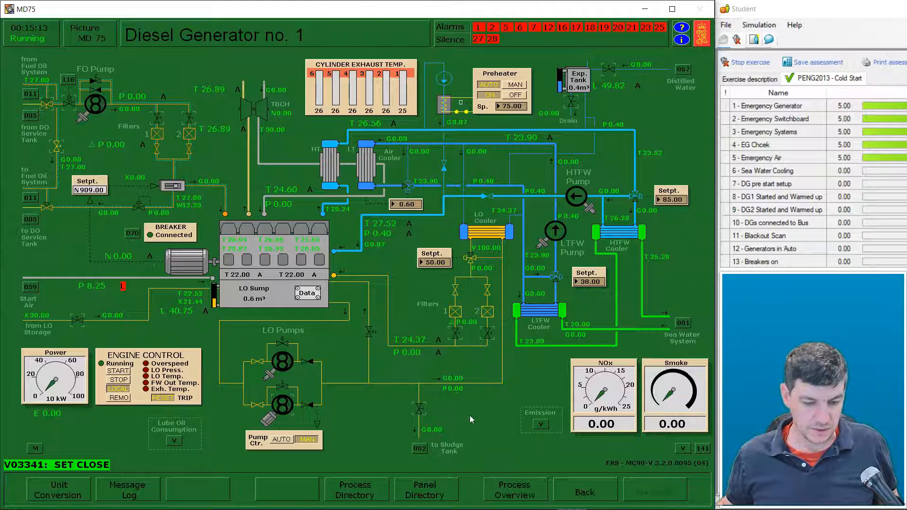
pyautogui.click(489, 336)
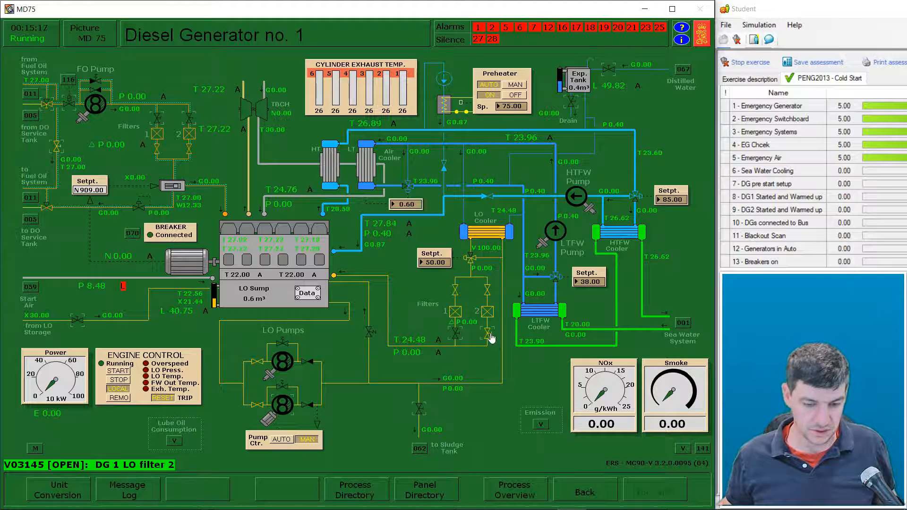
pyautogui.click(281, 442)
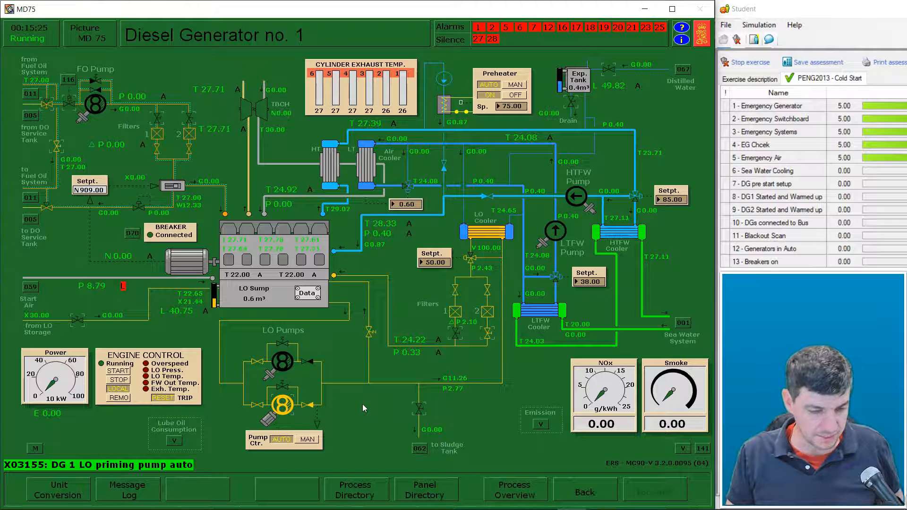
# Open lube oil filter 1 of Diesel Generator no. 2 and set its LO priming pump control to AUTO.
pyautogui.press('pagedown')
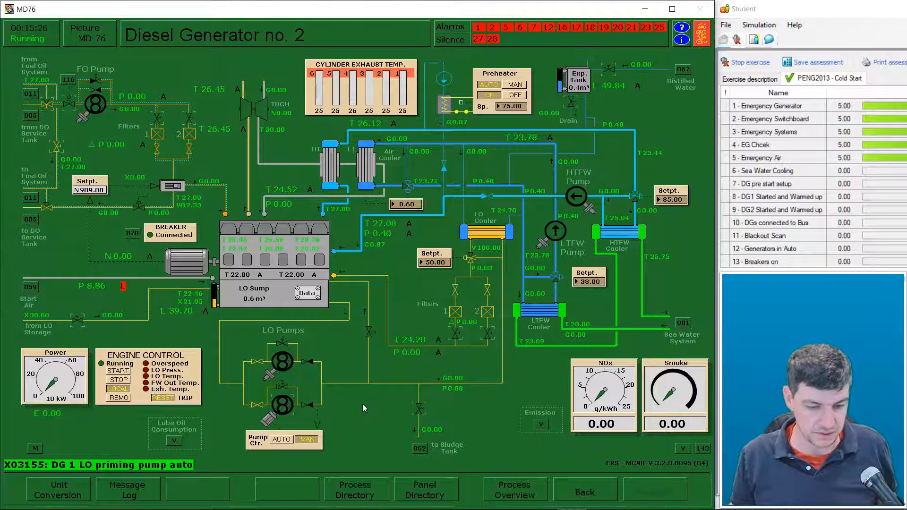
pyautogui.click(456, 333)
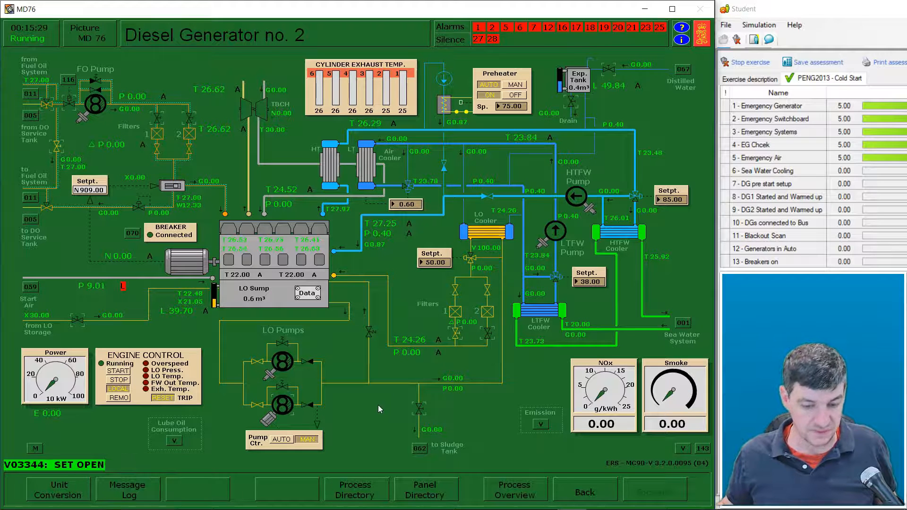
pyautogui.click(281, 439)
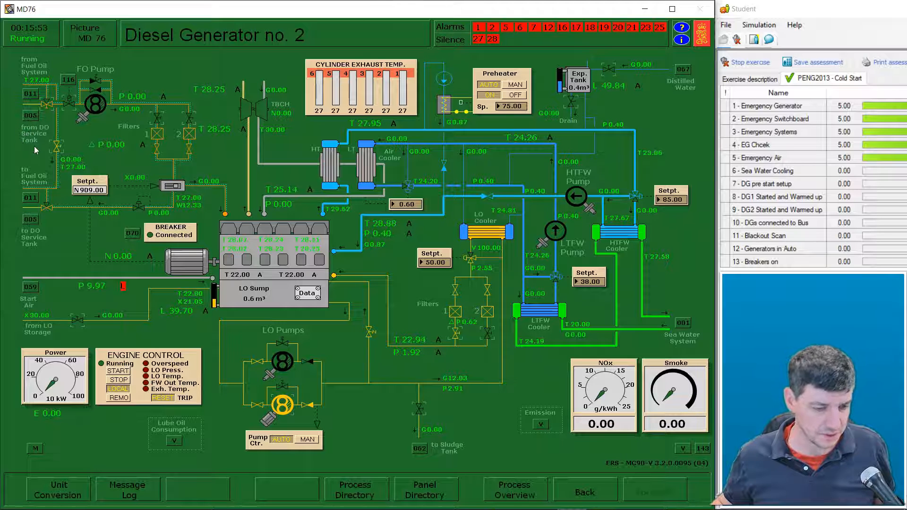
# Drain the DO service tank briefly on the Fuel Oil Service Tanks display, and open its shut-off valve and the supply valve to DG 1/2.
pyautogui.click(31, 119)
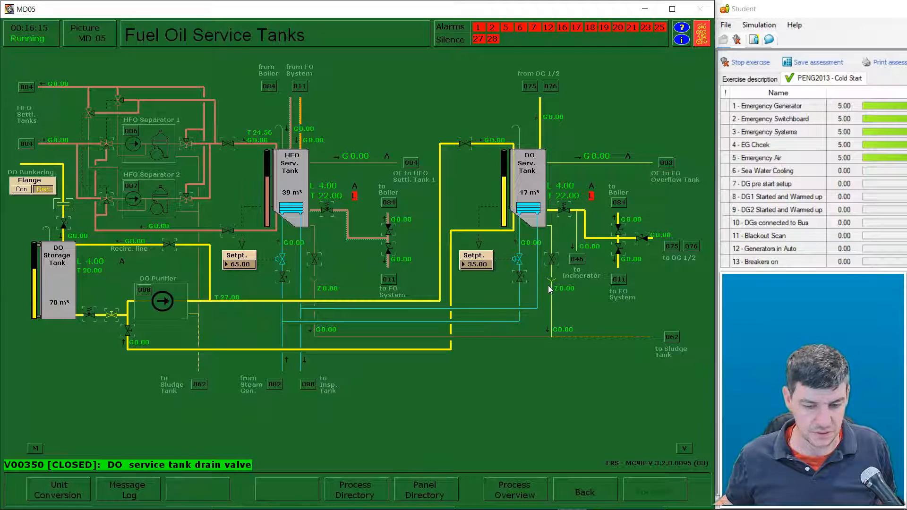
pyautogui.click(552, 260)
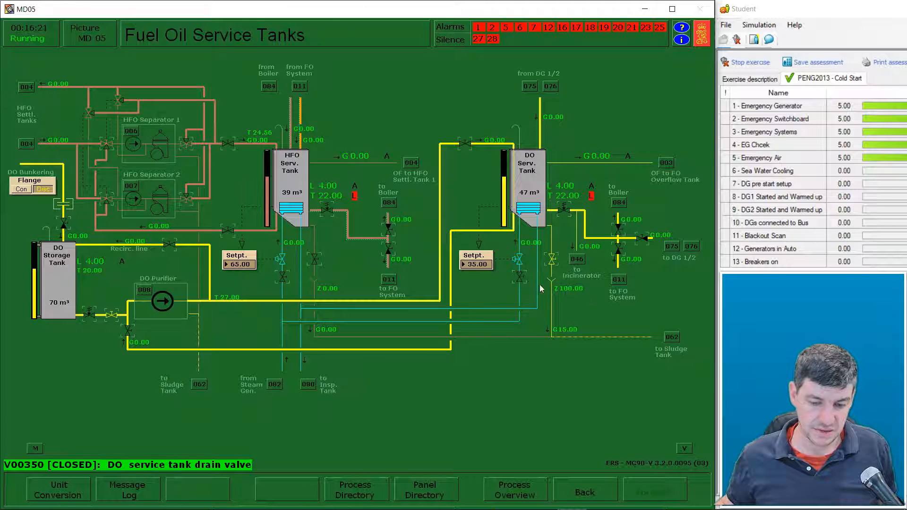
pyautogui.click(552, 260)
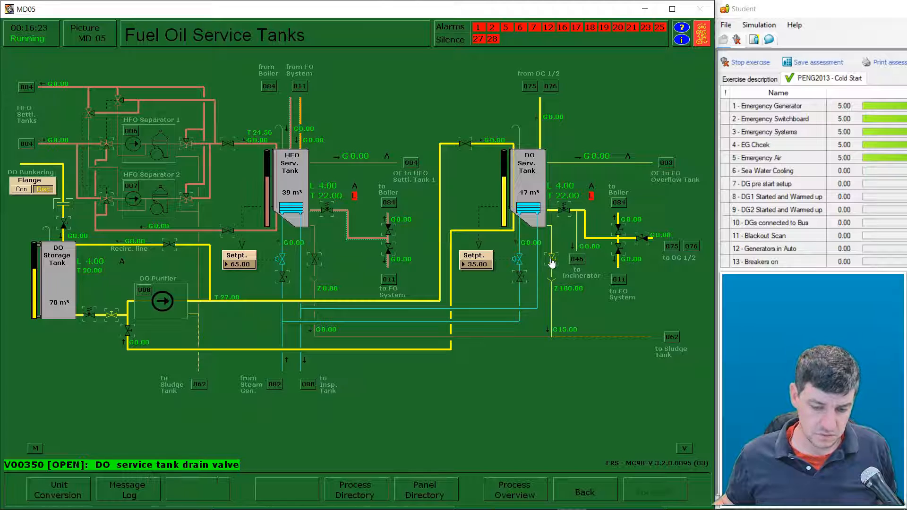
pyautogui.click(552, 261)
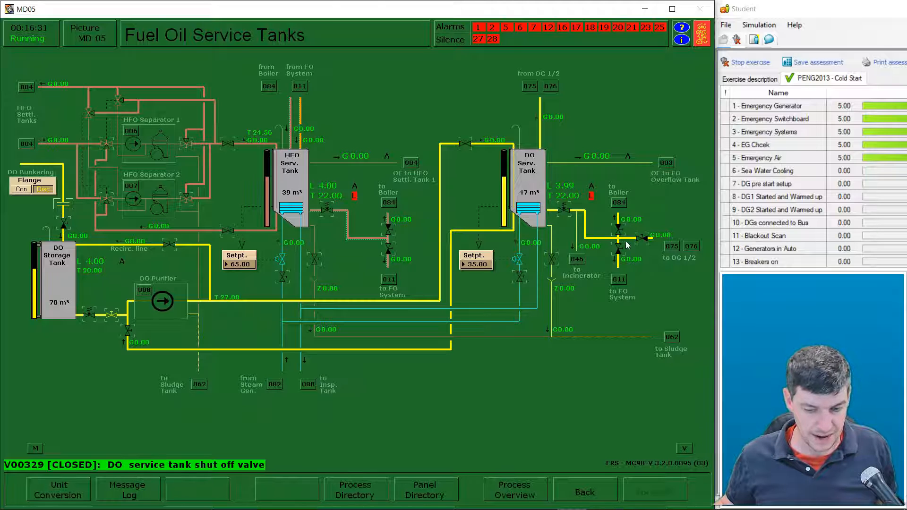
pyautogui.click(565, 210)
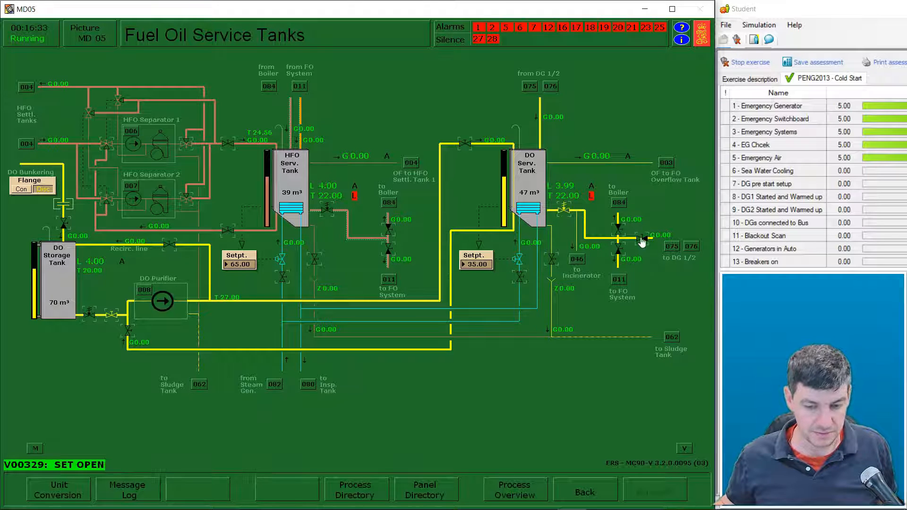
pyautogui.click(644, 241)
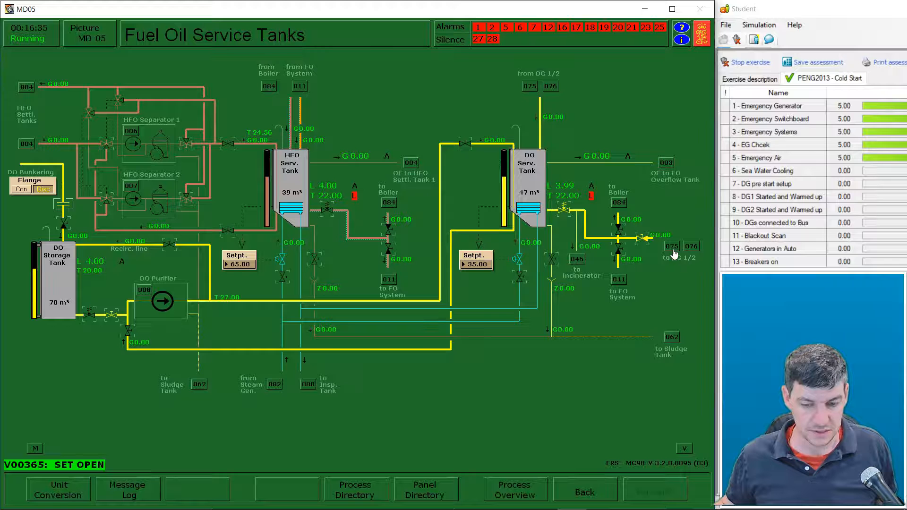
# Open the fuel oil inlet valve and the fuel filter 1 valve of Diesel Generator no. 1.
pyautogui.click(673, 250)
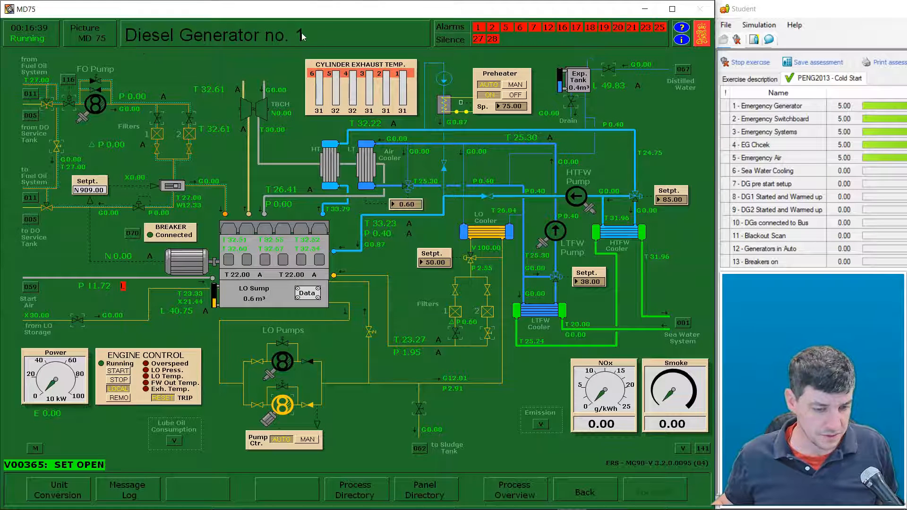
pyautogui.click(71, 105)
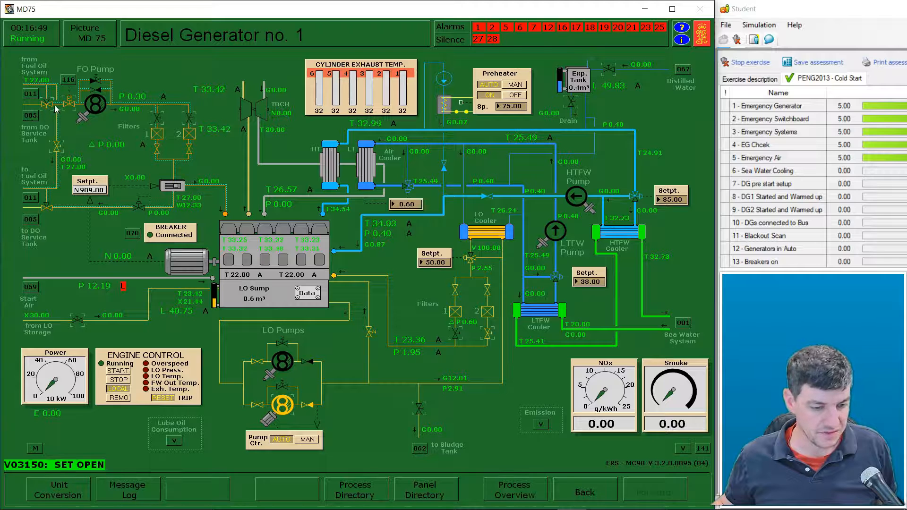
pyautogui.click(161, 120)
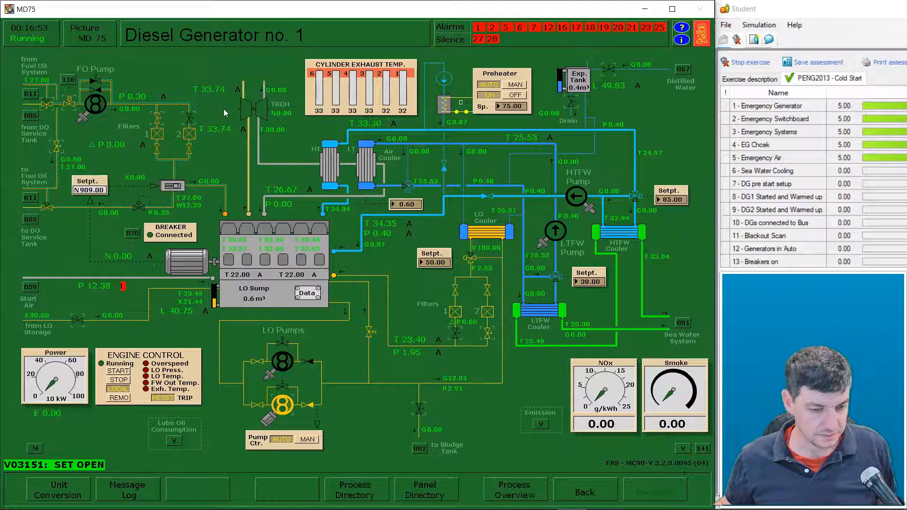
# Open the fuel oil inlet valve and the fuel filter 2 valve of Diesel Generator no. 2.
pyautogui.press('pagedown')
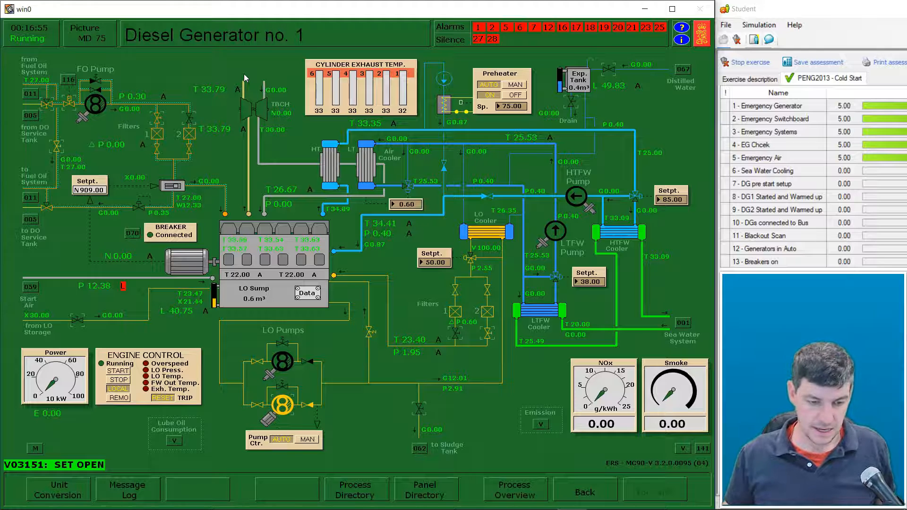
pyautogui.click(70, 107)
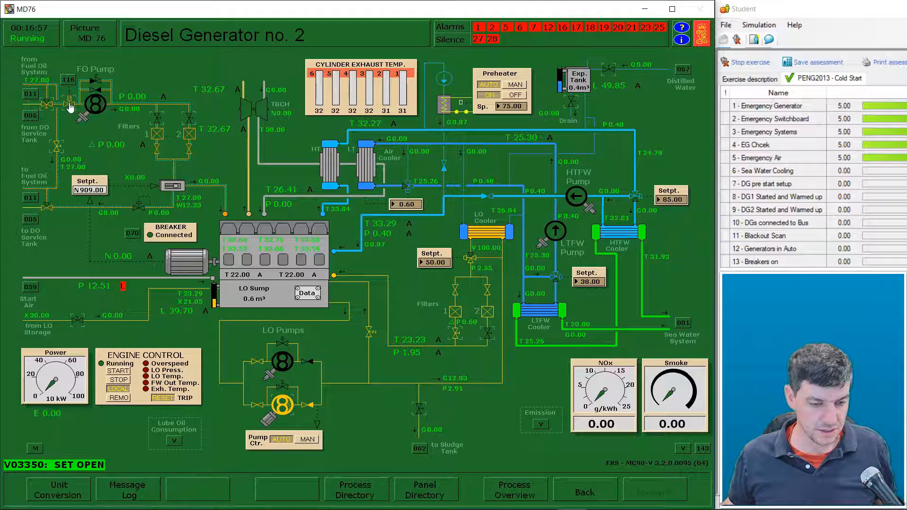
pyautogui.click(189, 117)
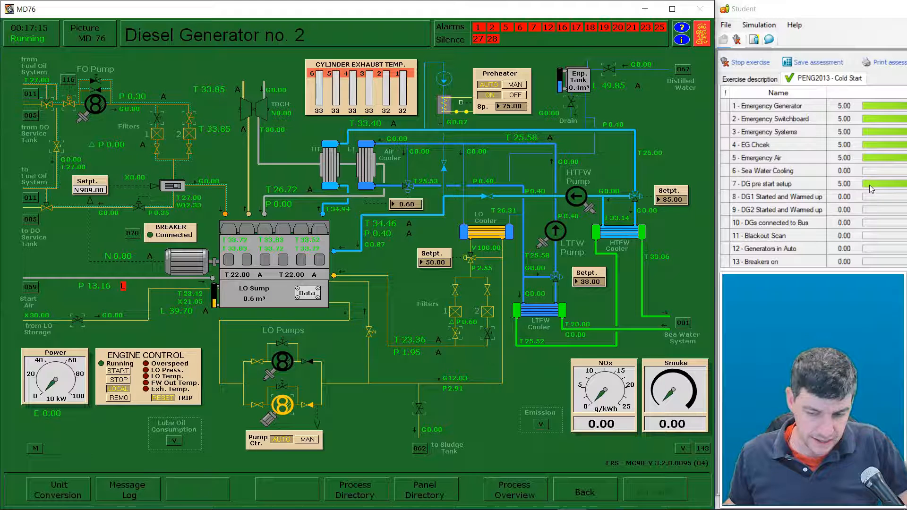
# Check the HT fresh water inlet readings and sea water flow of Diesel Generator no. 2, and bring up the Sea Water System display.
pyautogui.click(378, 227)
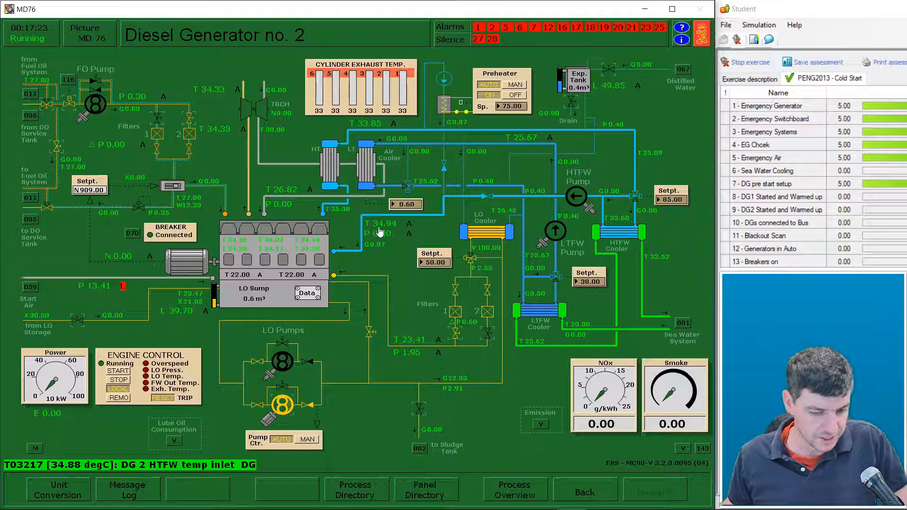
pyautogui.click(377, 233)
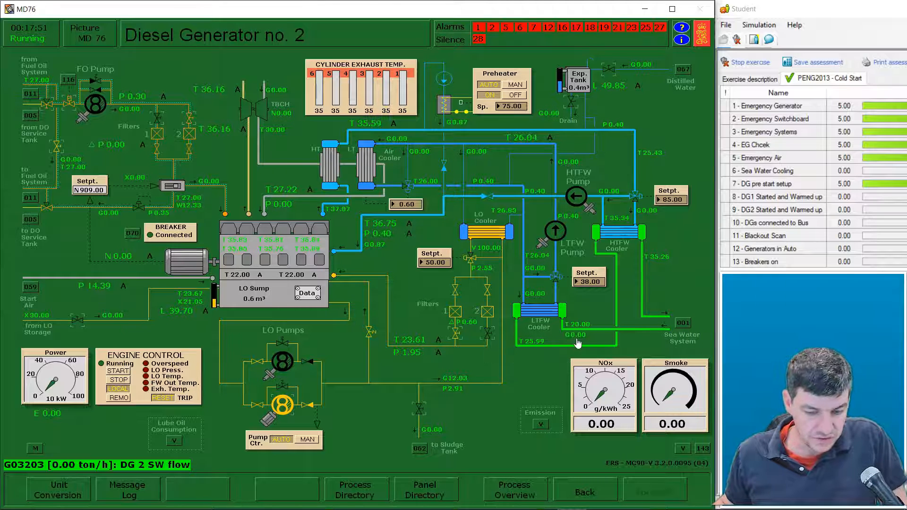
pyautogui.click(683, 324)
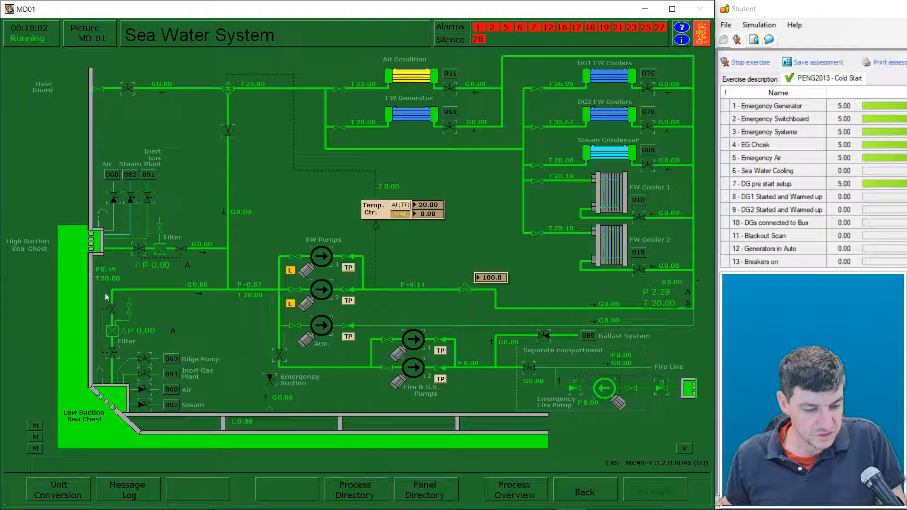
# Line up sea water cooling by opening the low suction sea chest, overboard and recirculation valves, and start the auxiliary sea water pump.
pyautogui.click(107, 398)
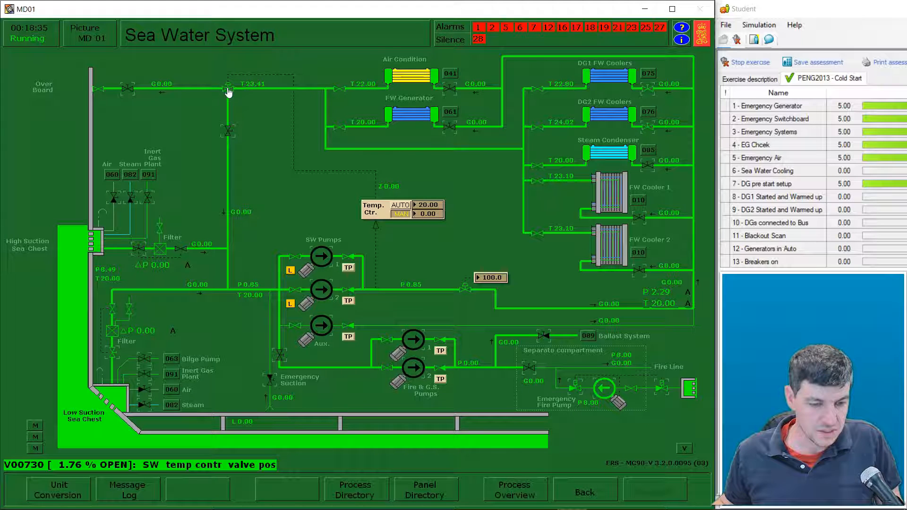
pyautogui.click(126, 90)
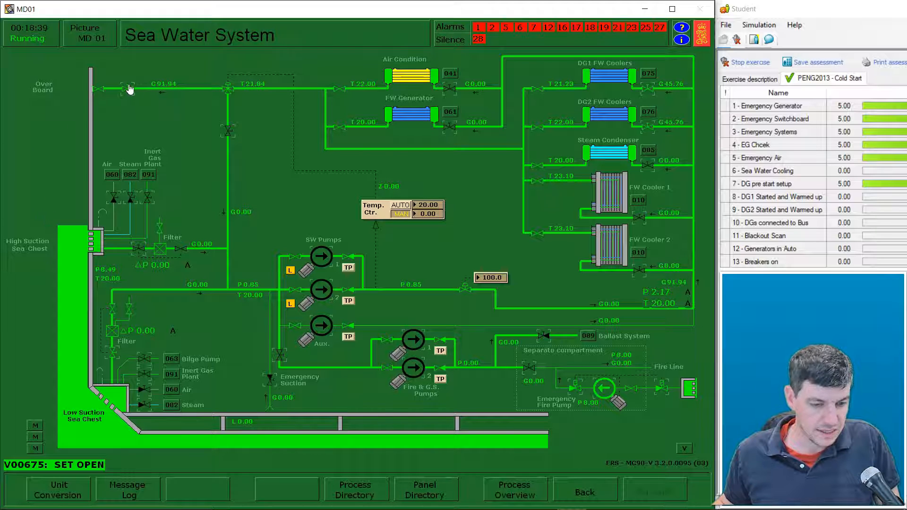
pyautogui.click(231, 133)
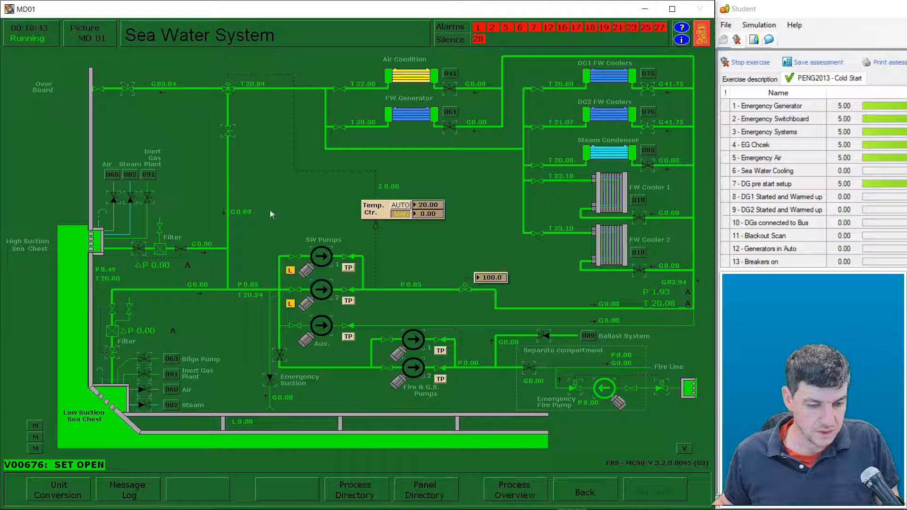
pyautogui.click(208, 285)
pyautogui.click(326, 333)
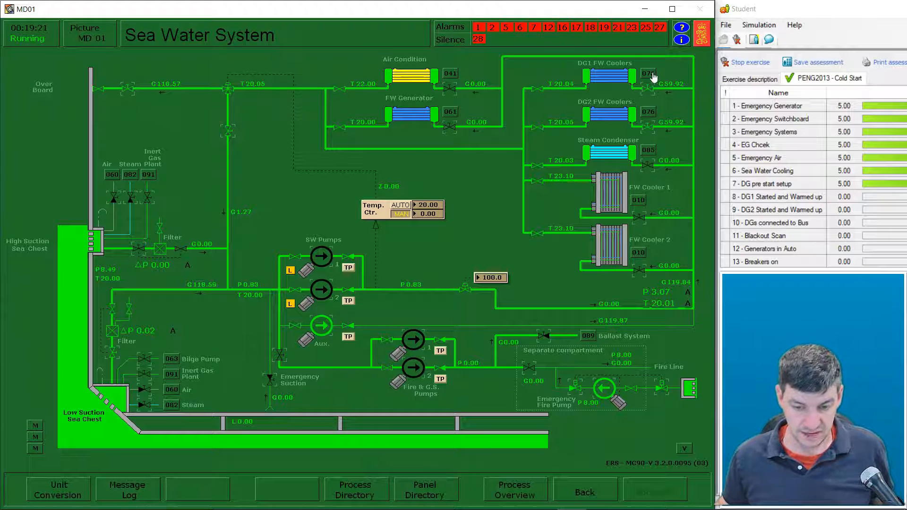
# Start the engine of Diesel Generator no. 1 in local control and acknowledge its LO inlet temperature alarm.
pyautogui.click(670, 79)
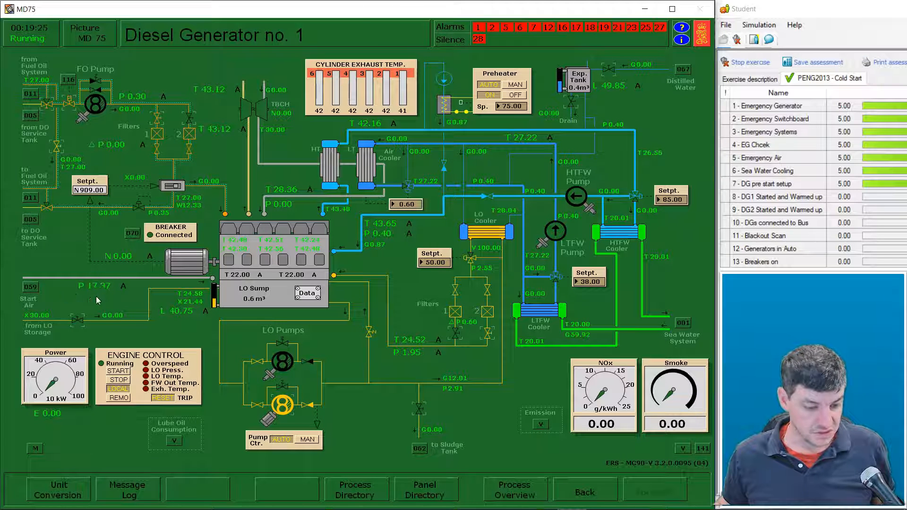
pyautogui.moveTo(94, 294)
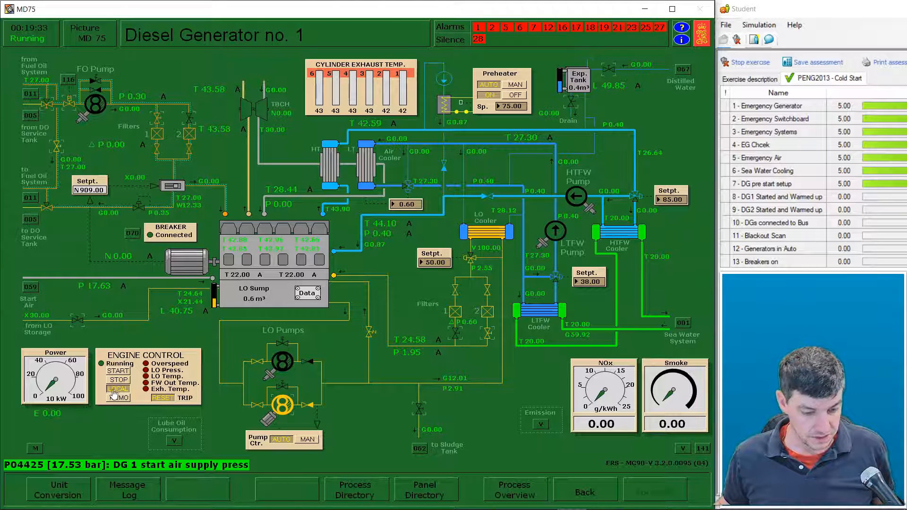
pyautogui.click(118, 372)
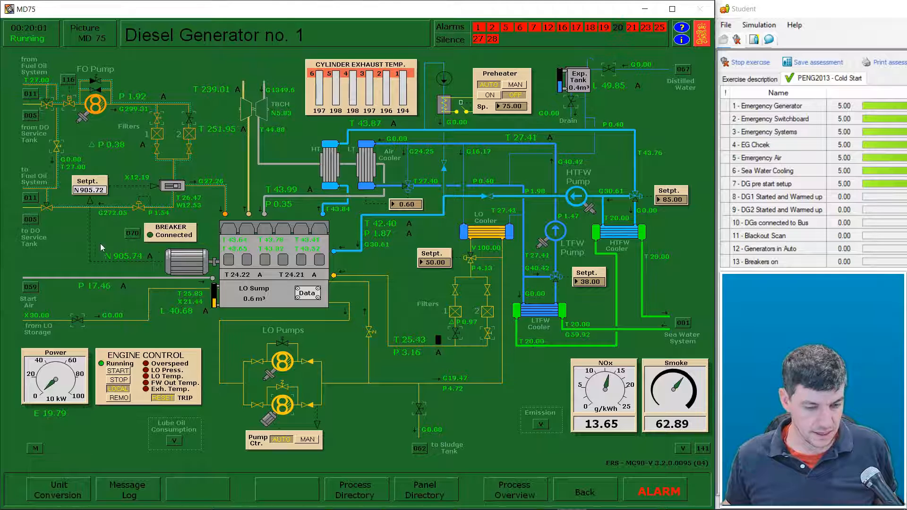
pyautogui.click(439, 342)
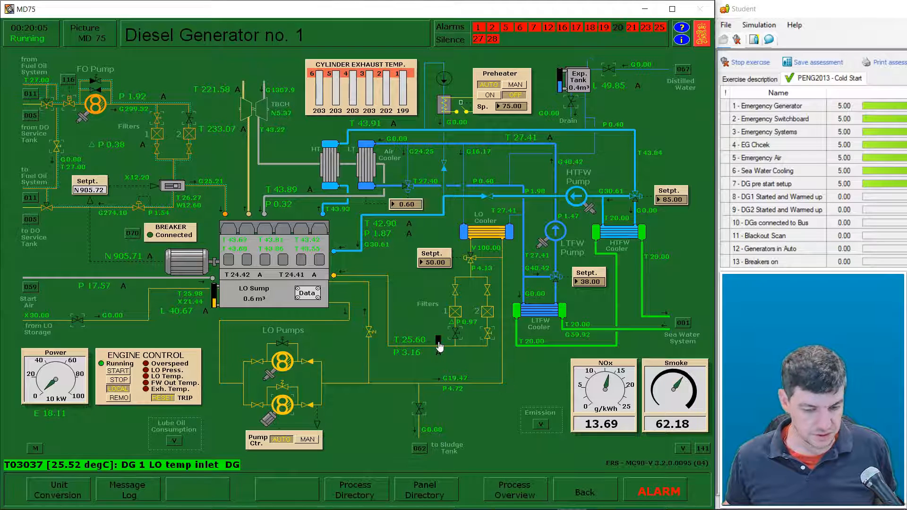
pyautogui.click(439, 342)
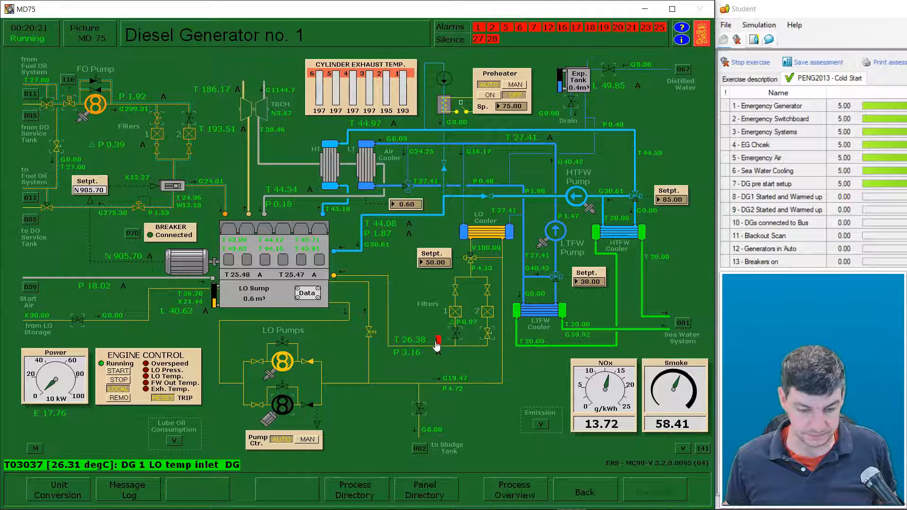
# Start the engine of Diesel Generator no. 2 in local control and acknowledge its LO inlet temperature alarm.
pyautogui.press('pagedown')
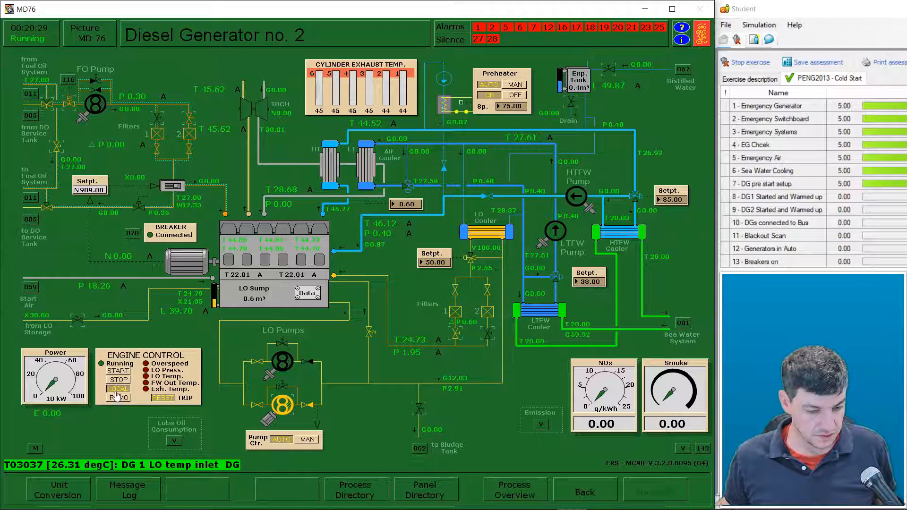
pyautogui.click(118, 372)
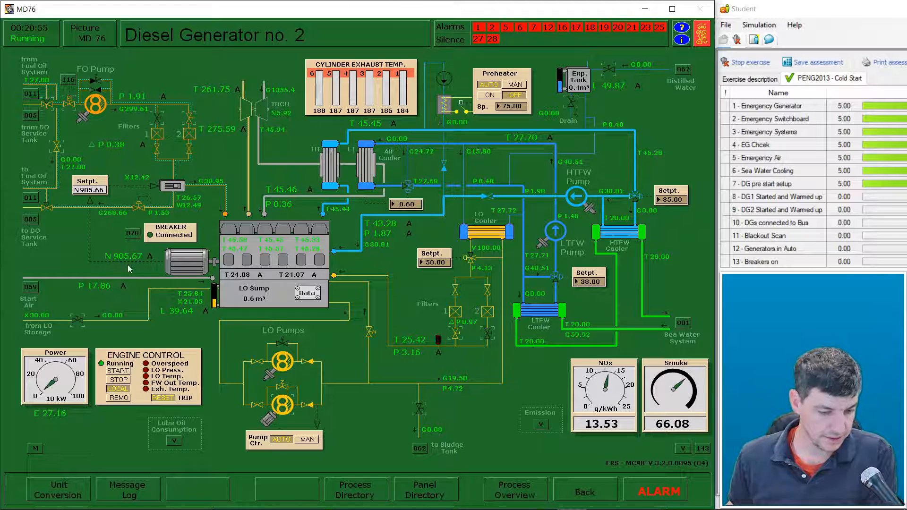
pyautogui.click(438, 349)
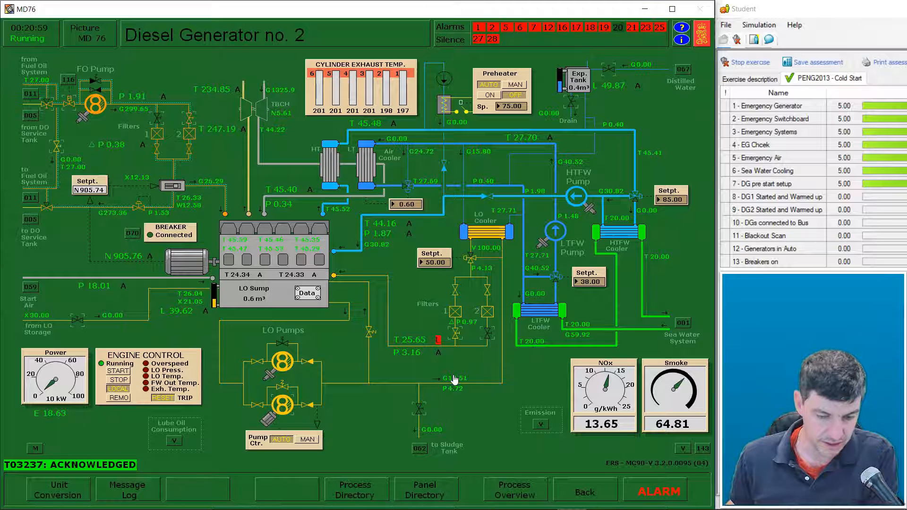
pyautogui.moveTo(454, 379)
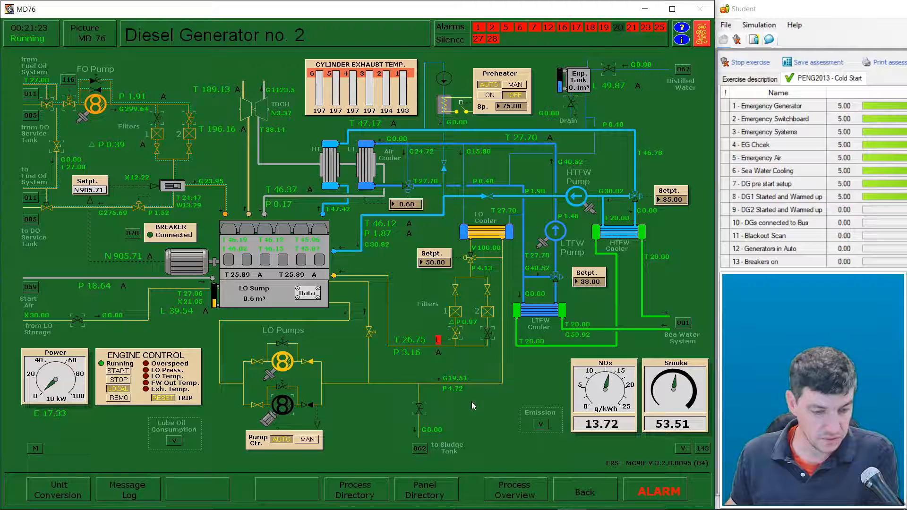
# In the Electric Power Plant display, switch on voltage control for DG 1 and DG 2 and set each to 50.
pyautogui.click(133, 233)
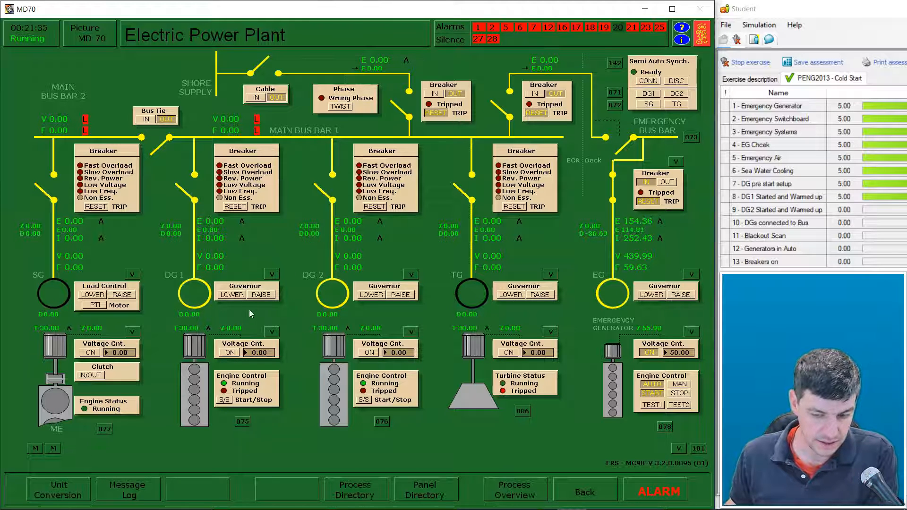
pyautogui.click(230, 354)
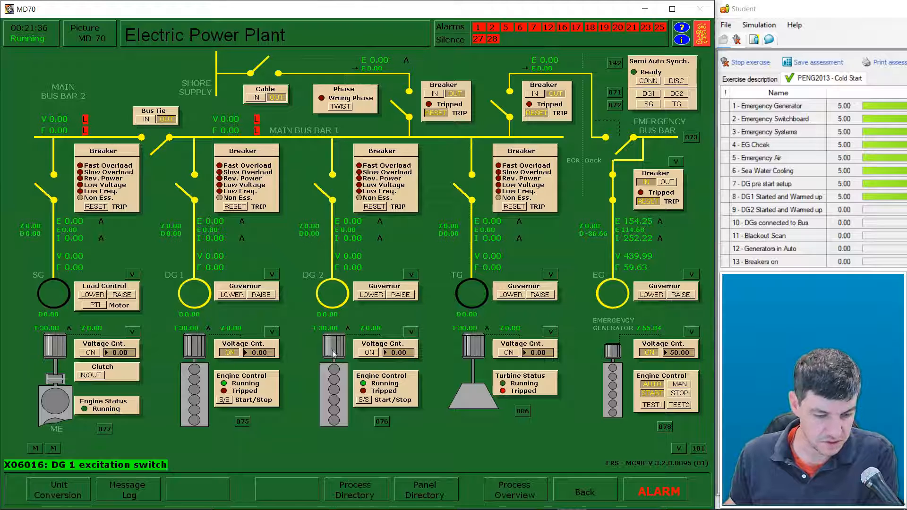
pyautogui.click(256, 355)
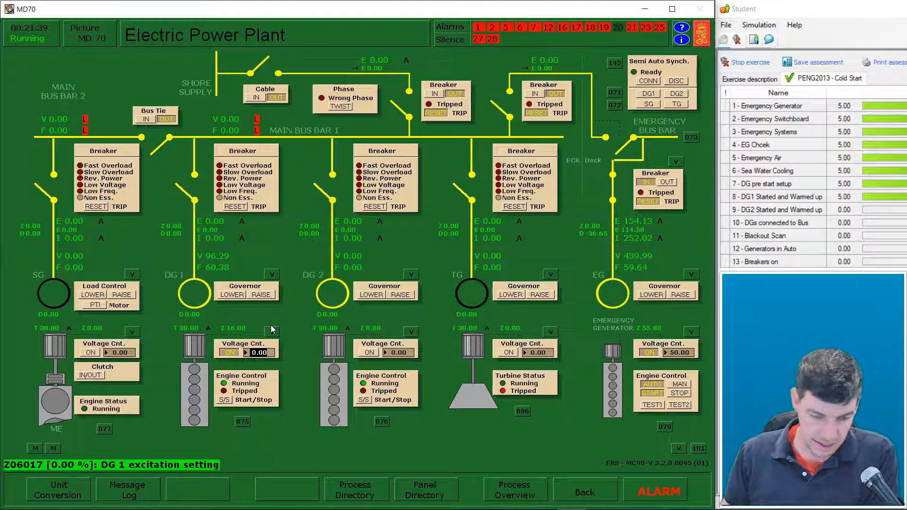
pyautogui.write('50')
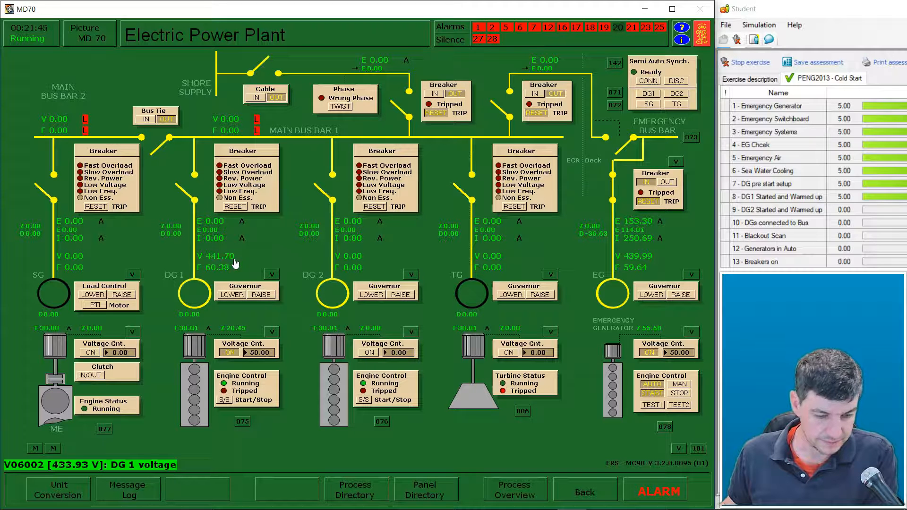
pyautogui.click(369, 353)
pyautogui.click(397, 353)
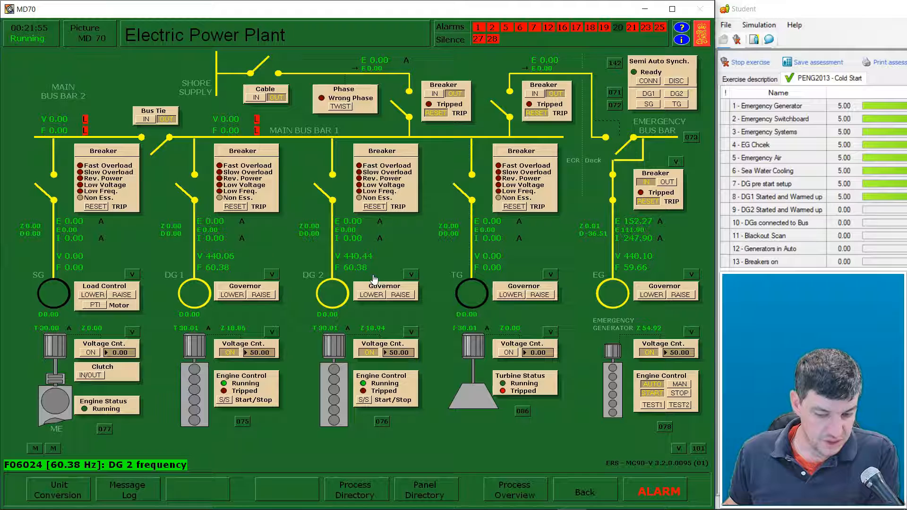
# Lower the DG 1 governor to about 60 Hz and connect DG 1 to the main bus using semi-auto synchronising.
pyautogui.click(234, 296)
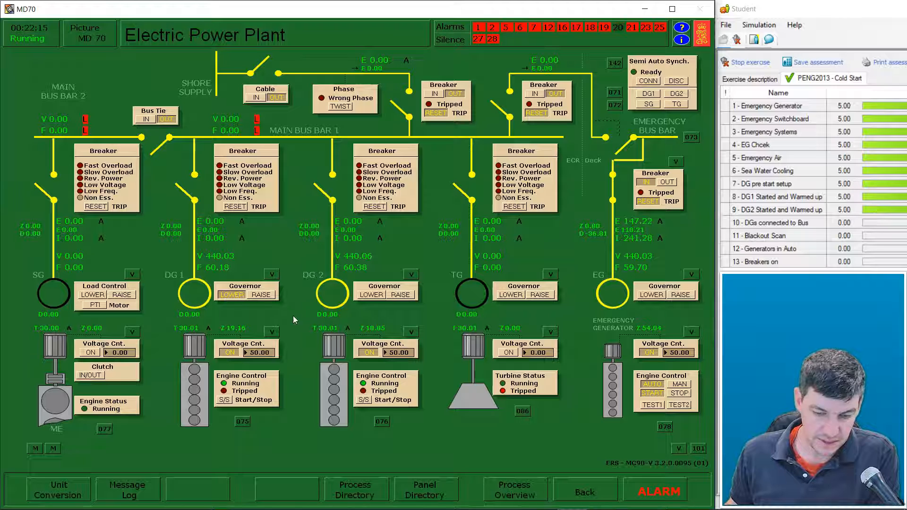
pyautogui.click(234, 296)
pyautogui.click(233, 295)
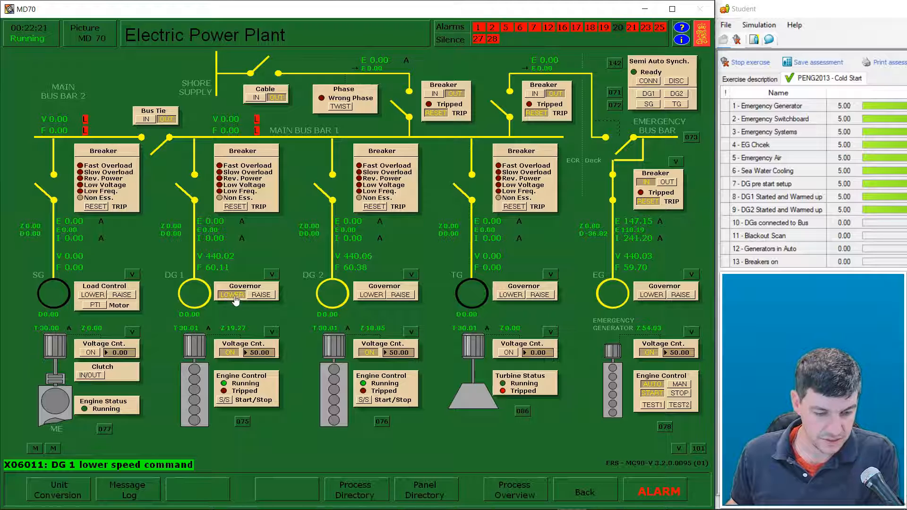
pyautogui.click(227, 297)
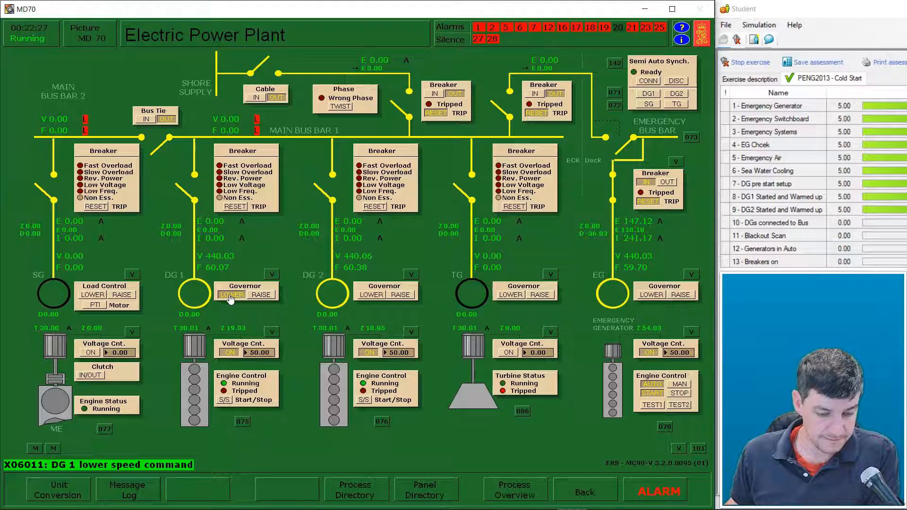
pyautogui.click(233, 297)
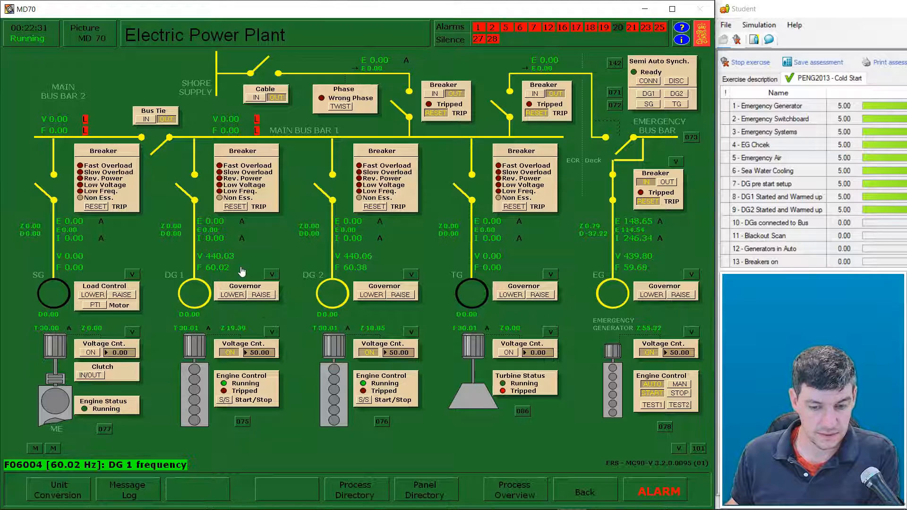
pyautogui.click(650, 98)
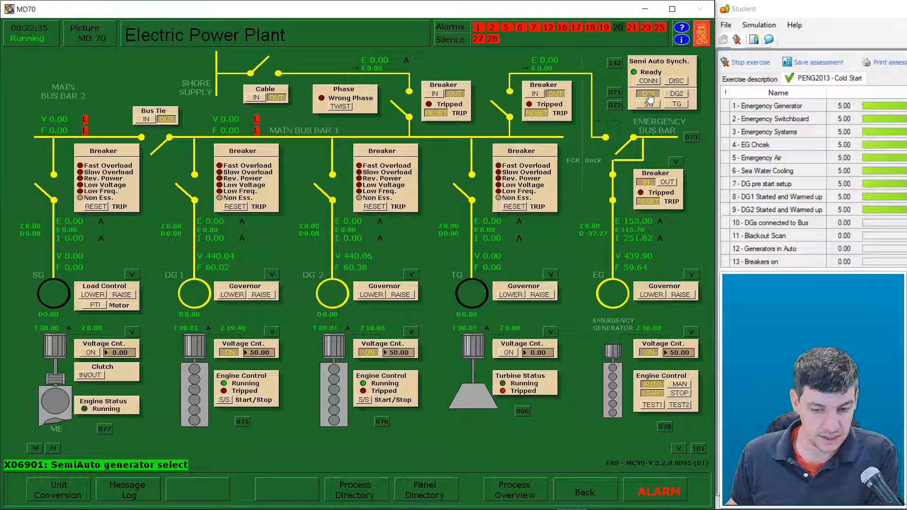
pyautogui.click(648, 82)
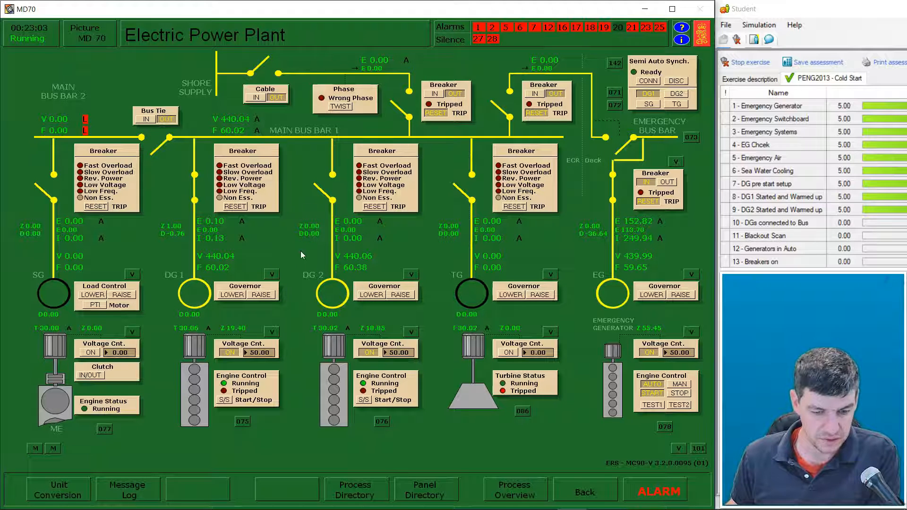
# Lower the DG 2 governor to about 60.1 Hz and connect DG 2 to the main bus using semi-auto synchronising.
pyautogui.click(371, 295)
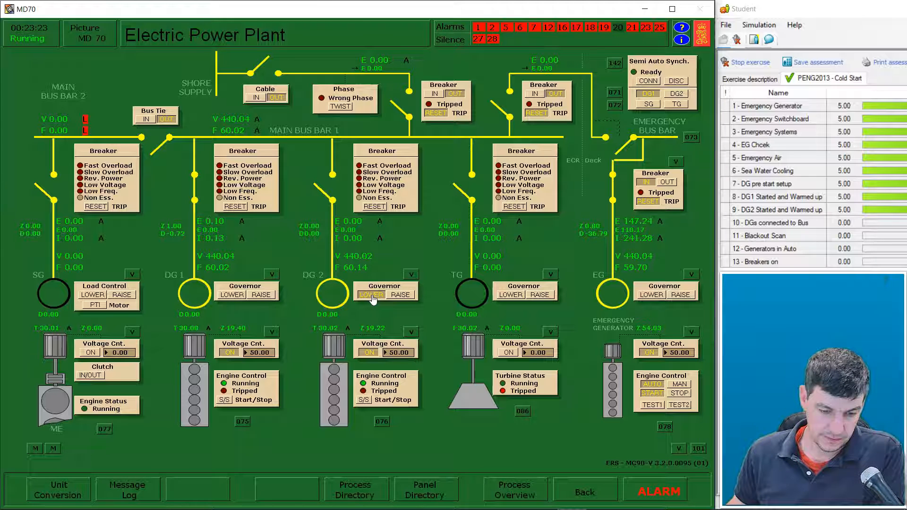
pyautogui.click(372, 295)
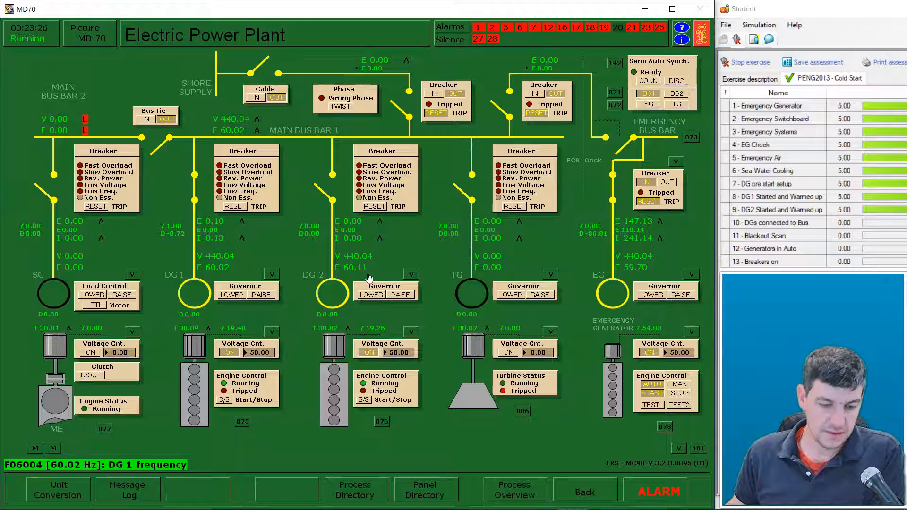
pyautogui.click(676, 95)
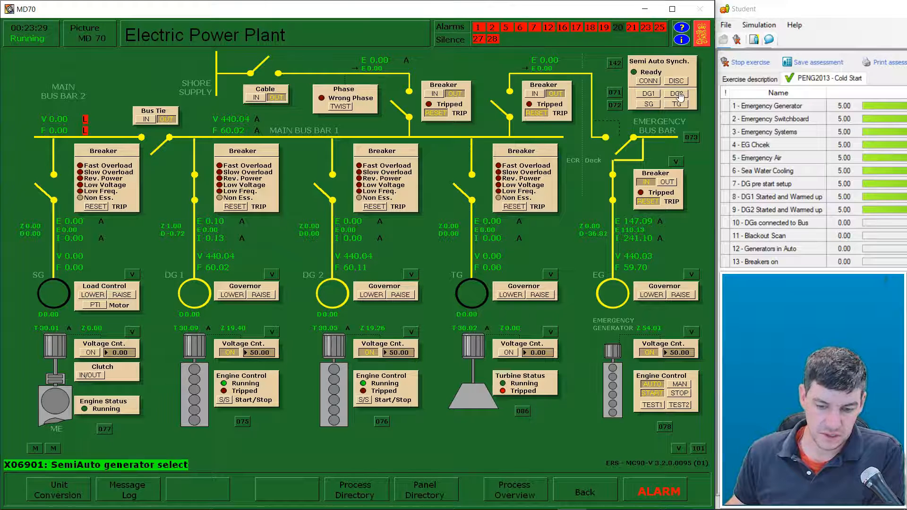
pyautogui.click(649, 81)
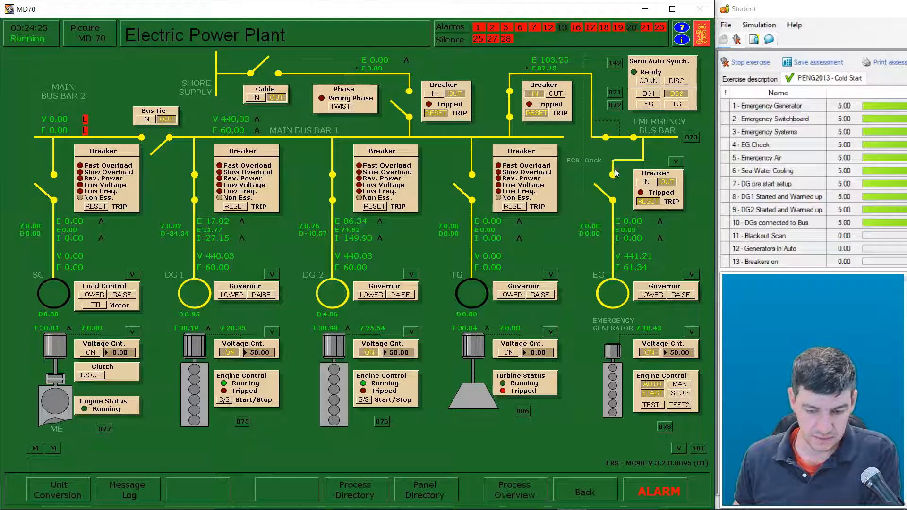
pyautogui.moveTo(620, 269)
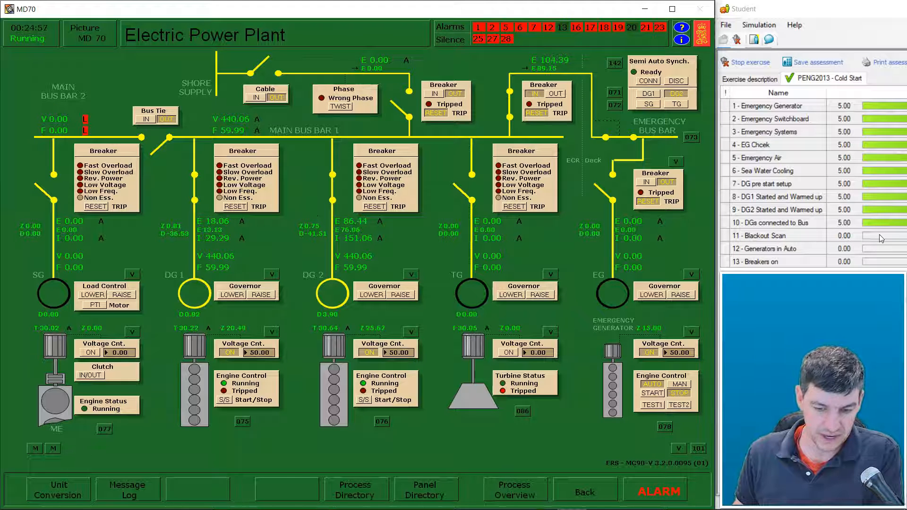
# Check the auxiliary sea water pump's load on the Emergency Switchboard, and bring up the Sea Water System display with its alarm group 13 list.
pyautogui.click(690, 137)
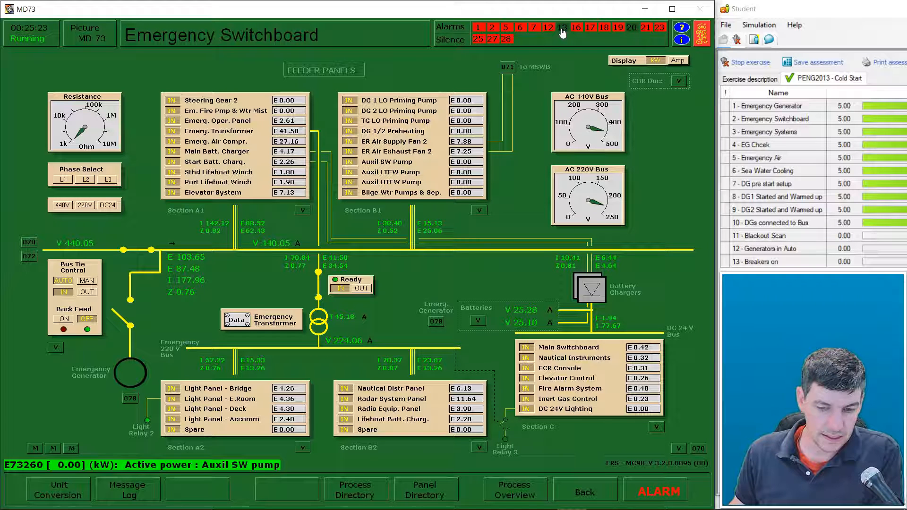
pyautogui.rightClick(543, 63)
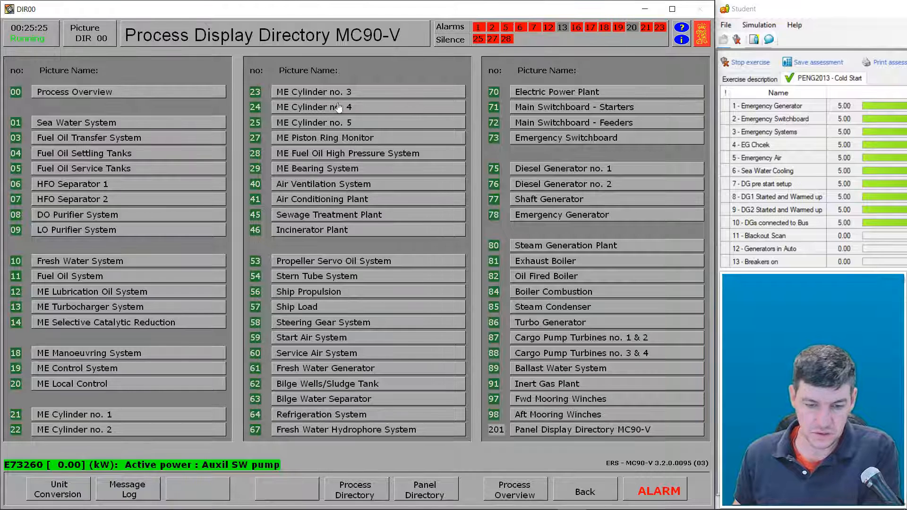
pyautogui.click(144, 128)
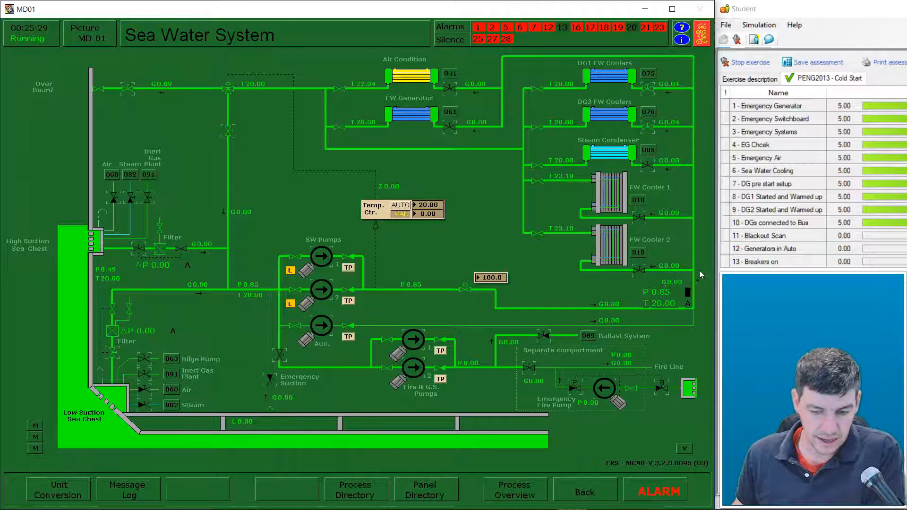
pyautogui.click(563, 27)
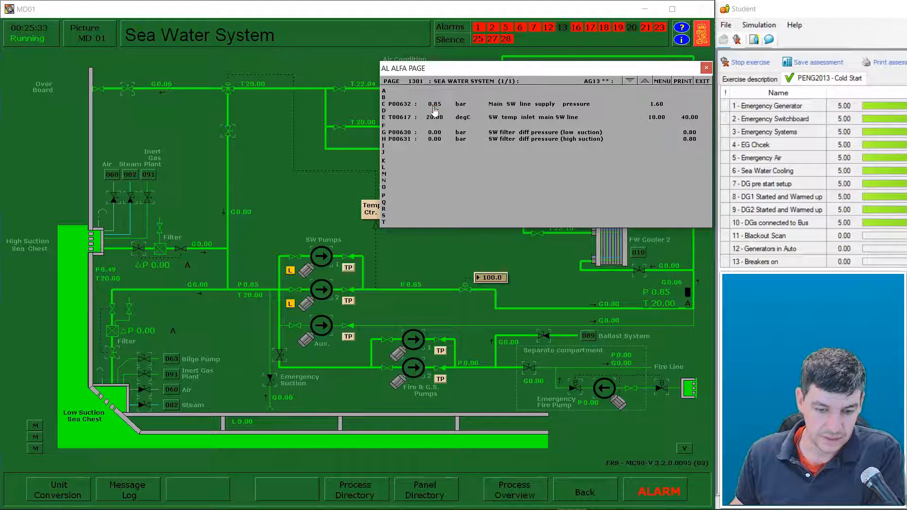
pyautogui.moveTo(433, 107)
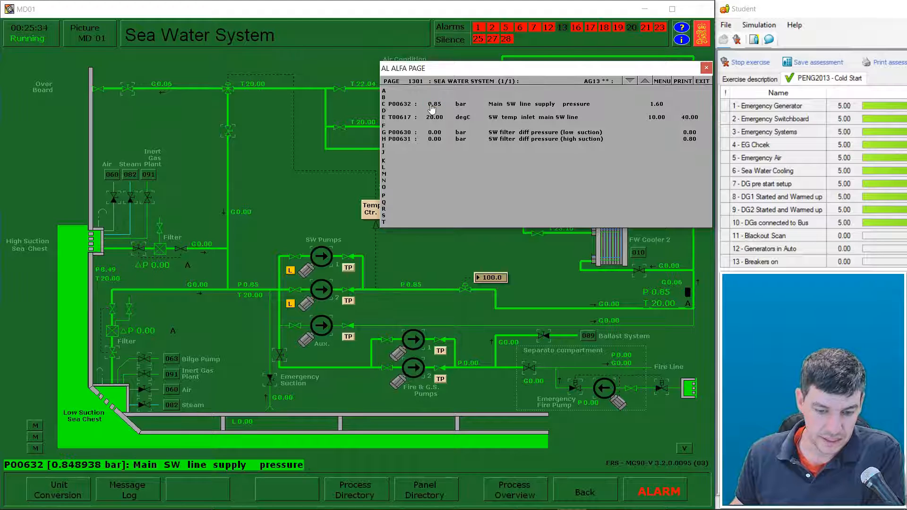
# Restart the auxiliary sea water pump, close the alarm list and acknowledge the main SW line supply pressure alarm.
pyautogui.click(329, 334)
pyautogui.click(330, 335)
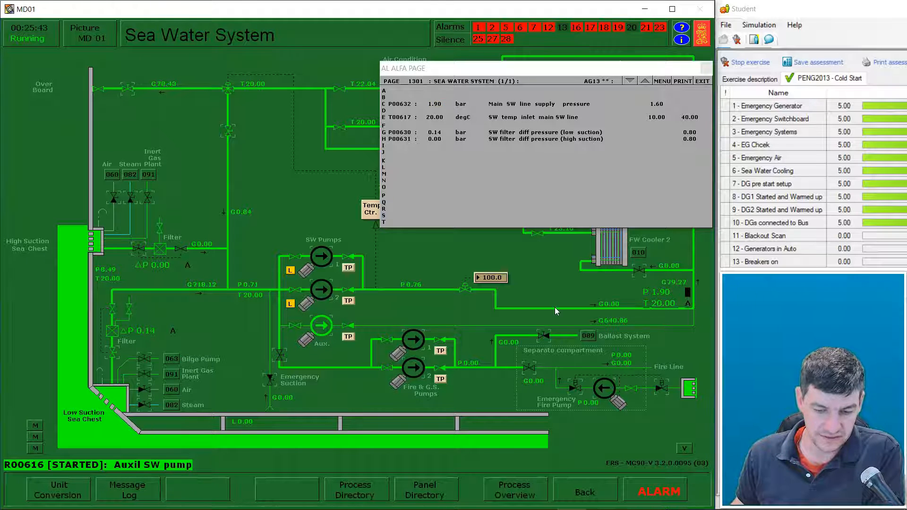
pyautogui.click(689, 298)
pyautogui.click(708, 71)
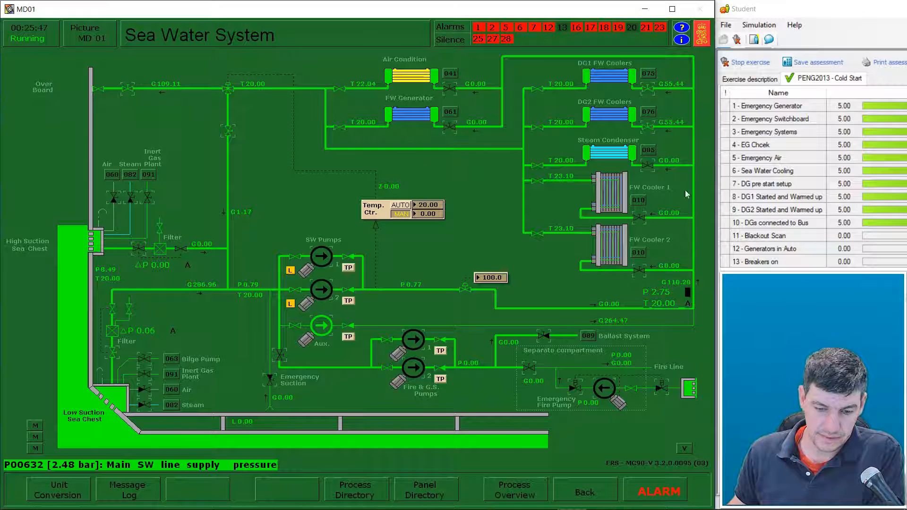
pyautogui.click(688, 295)
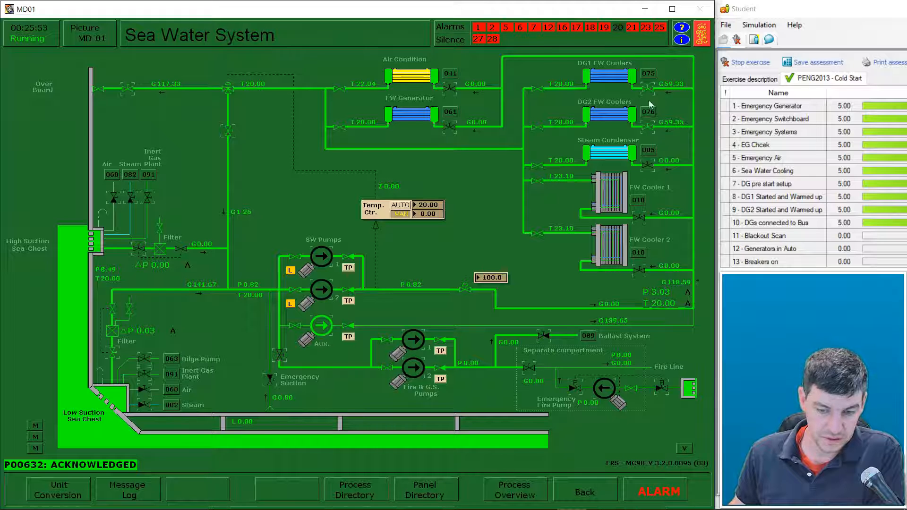
# Check the main SW line supply pressure and start the emergency fire pump.
pyautogui.click(660, 297)
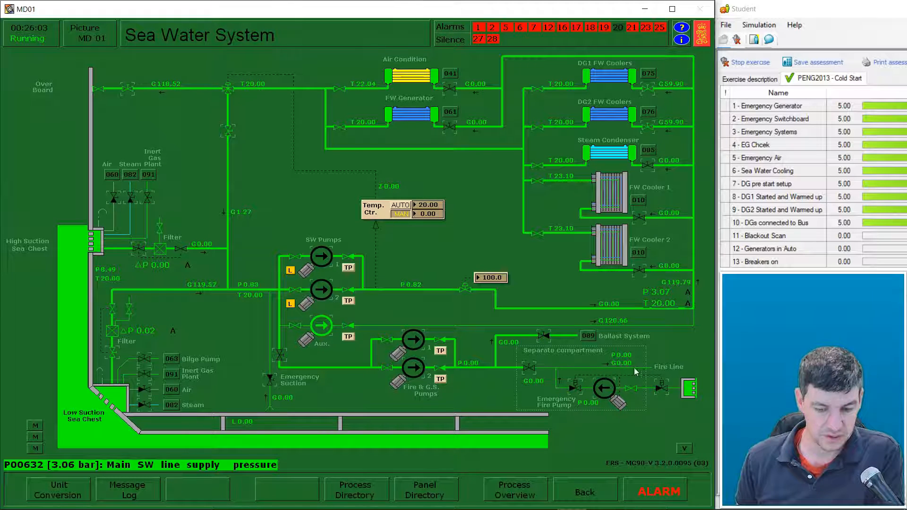
pyautogui.click(605, 393)
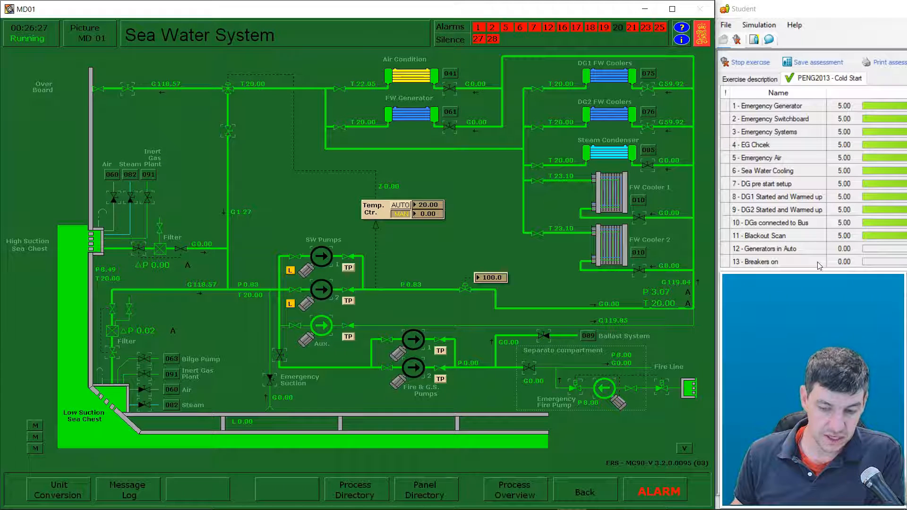
# Check the water content of the emergency start air receiver on the Start Air System display.
pyautogui.press('F5')
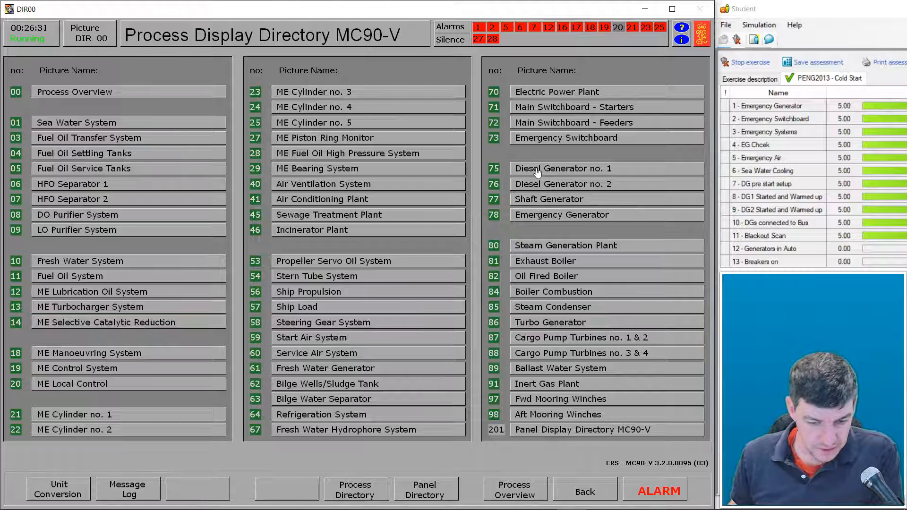
pyautogui.click(300, 339)
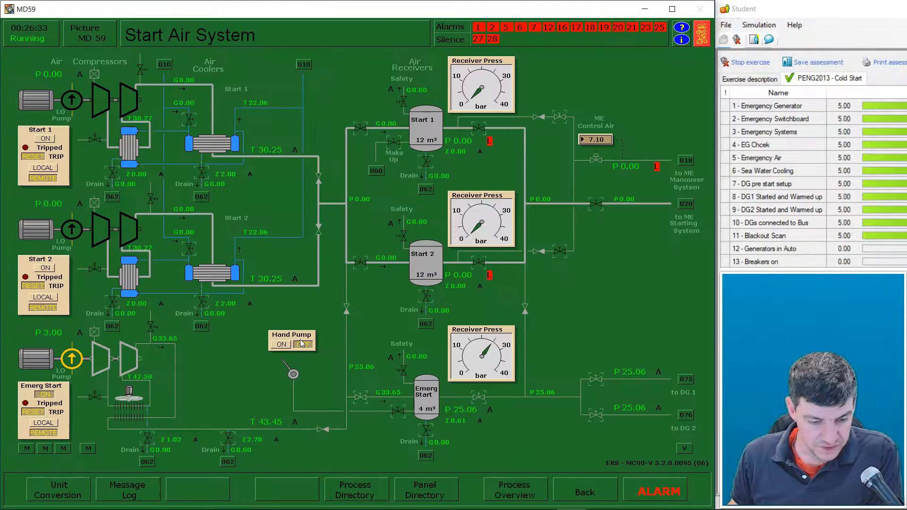
pyautogui.click(460, 422)
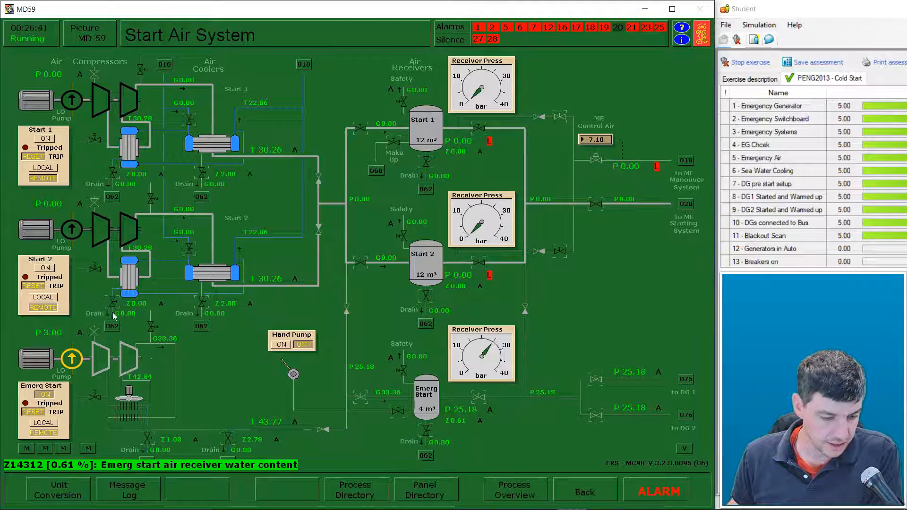
# Check DG 2's reactive power on the Electric Power Plant display.
pyautogui.click(355, 489)
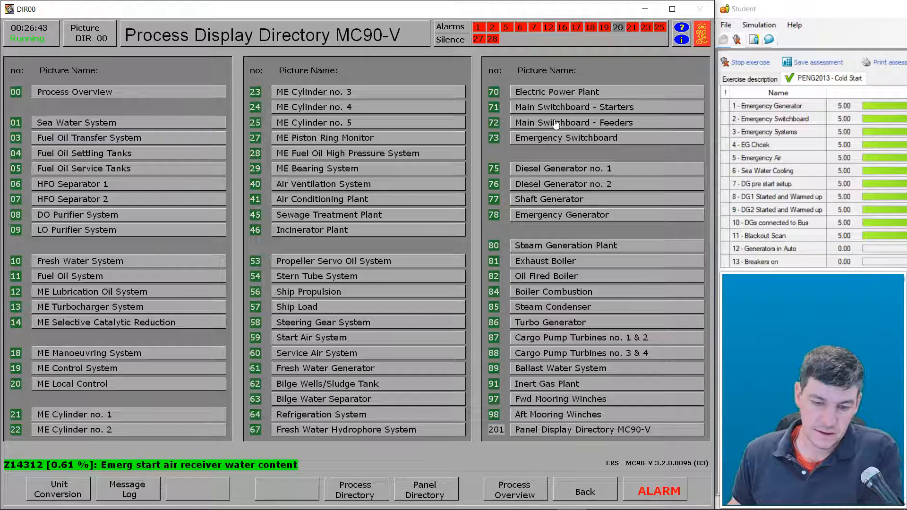
pyautogui.click(568, 93)
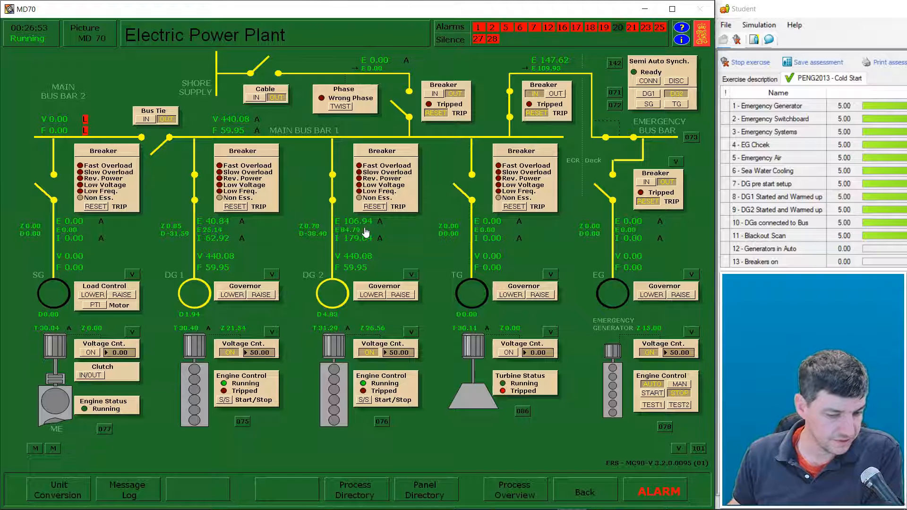
pyautogui.moveTo(365, 232)
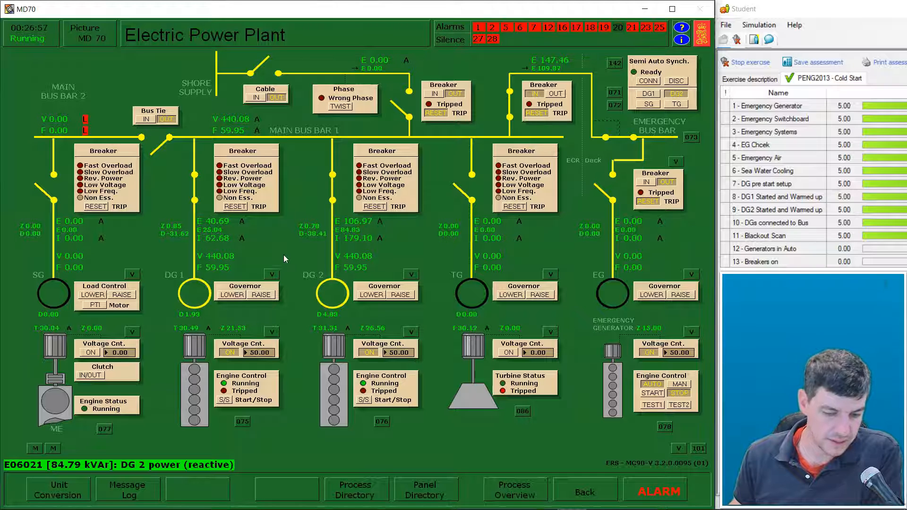
# Acknowledge the HTFW inlet temperature alarm on Diesel Generator no. 1 and switch its engine control to remote.
pyautogui.press('F5')
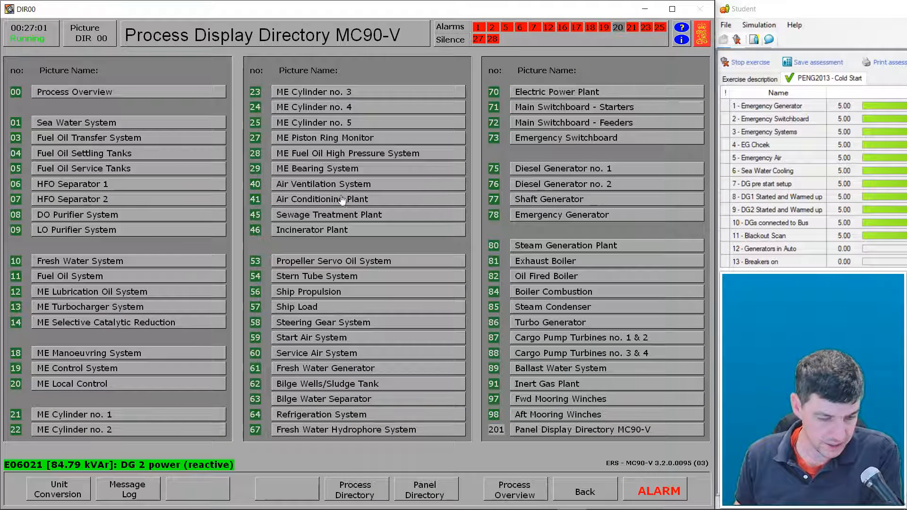
pyautogui.click(555, 170)
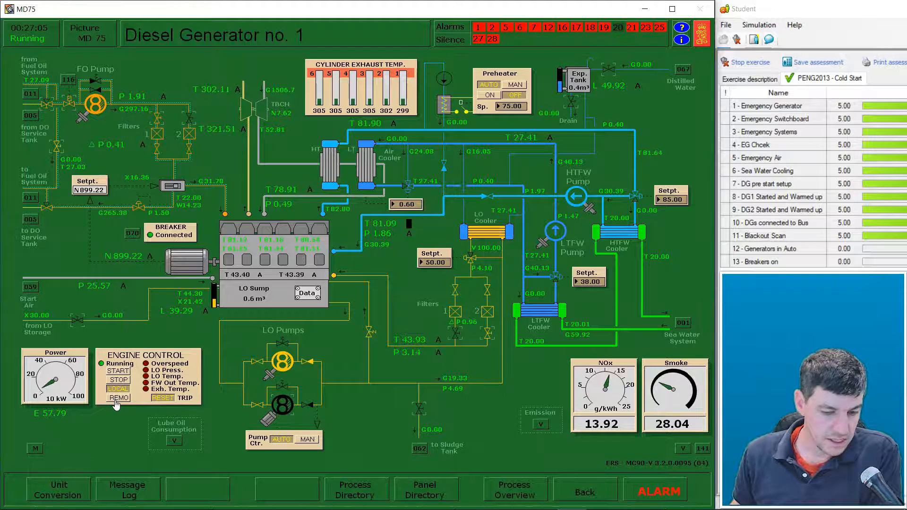
pyautogui.click(409, 224)
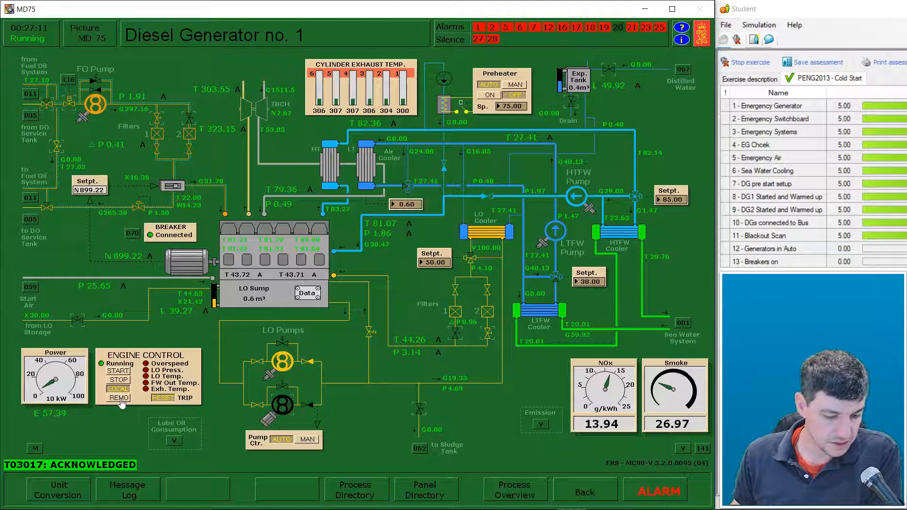
pyautogui.click(120, 399)
# Acknowledge the HTFW inlet temperature alarm on Diesel Generator no. 2 and switch its engine control to remote.
pyautogui.press('pagedown')
pyautogui.click(408, 225)
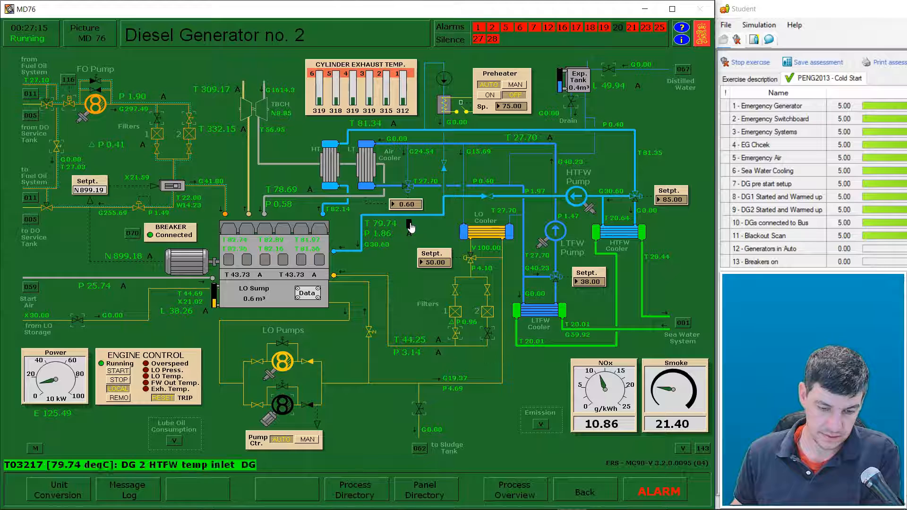
pyautogui.click(122, 397)
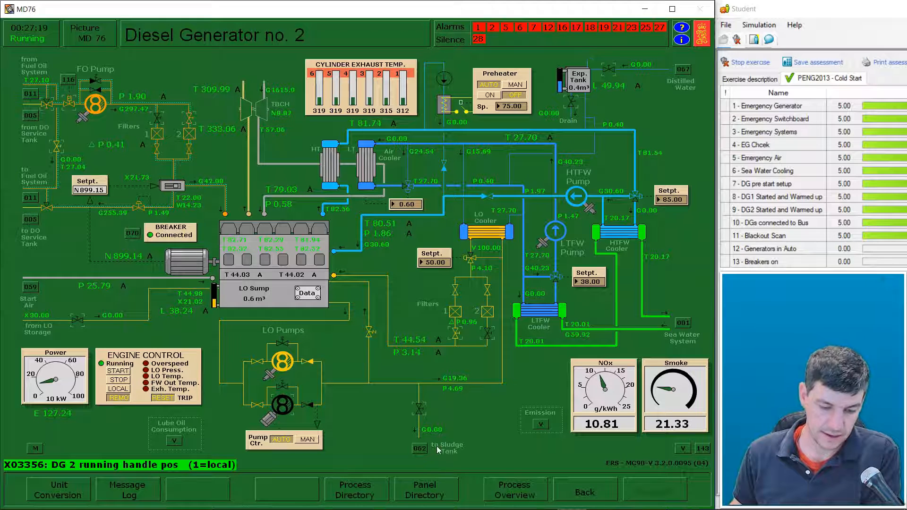
# In Power Chief - Generator Control, put Diesel Generators 1 and 2 in AUTO and set the control mode to Optim Load.
pyautogui.click(426, 494)
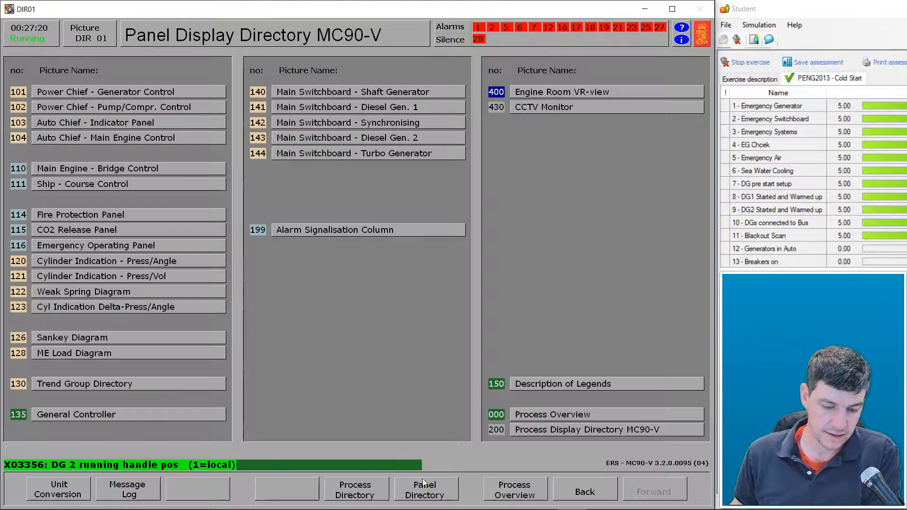
pyautogui.click(120, 97)
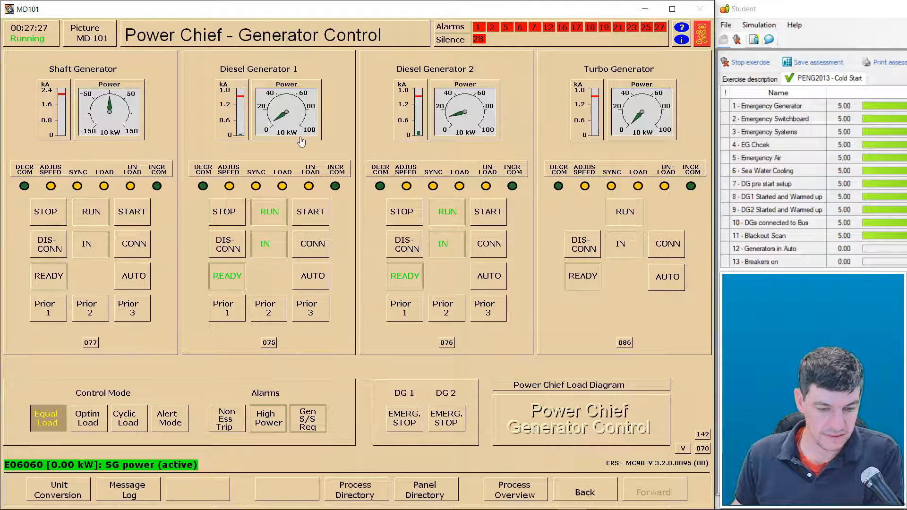
pyautogui.click(312, 283)
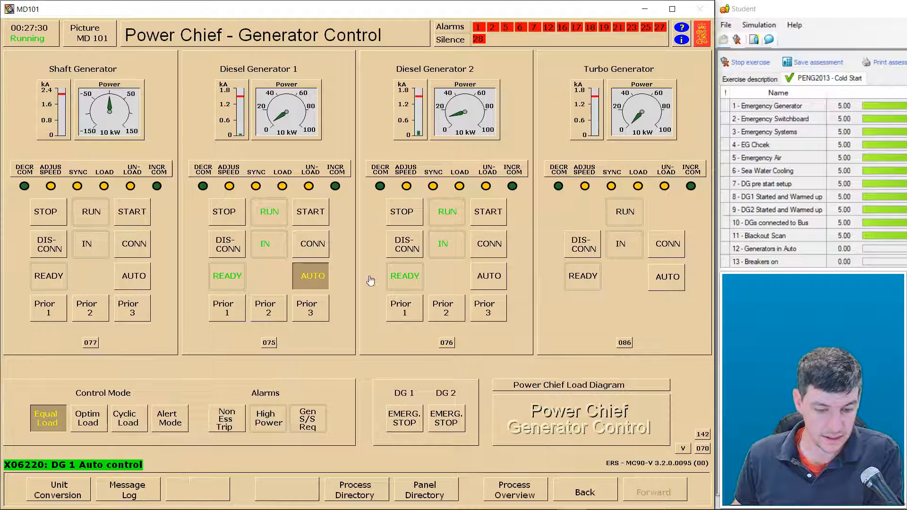
pyautogui.click(497, 284)
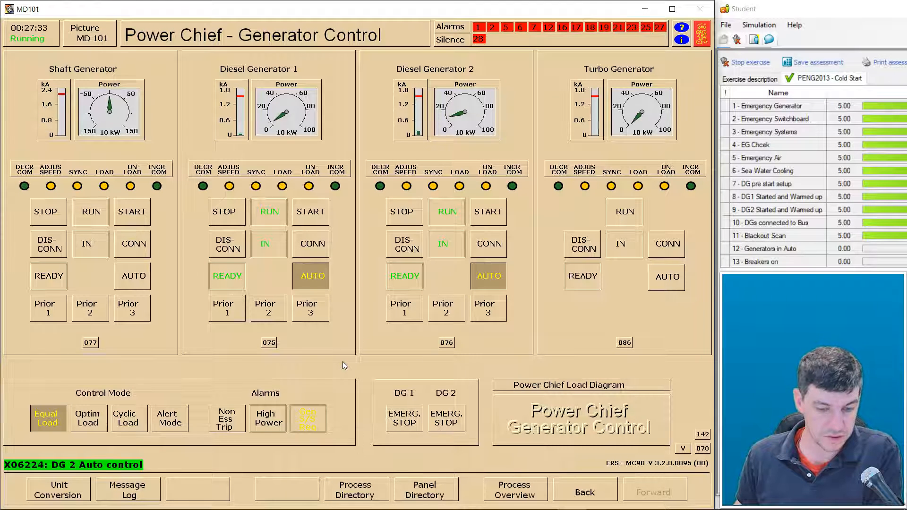
pyautogui.click(85, 424)
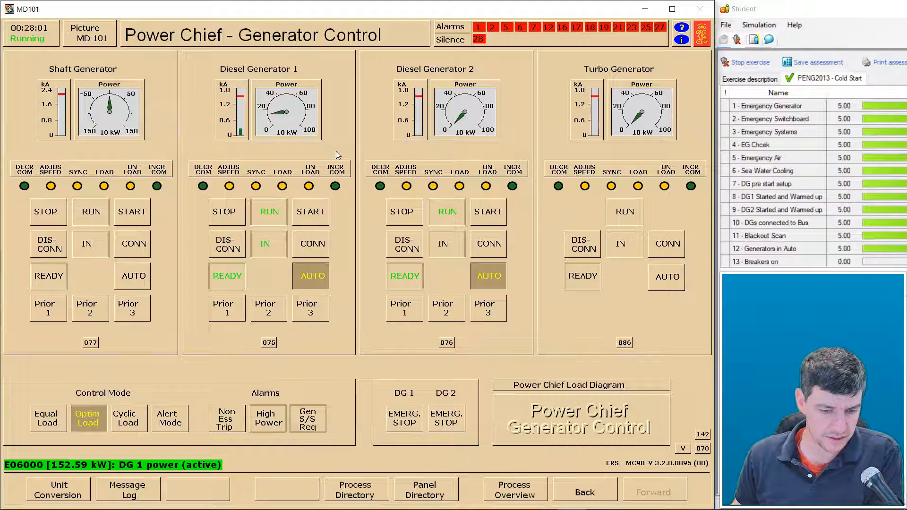
# Check DG 1's active power, frequency and current on the Electric Power Plant display.
pyautogui.click(703, 449)
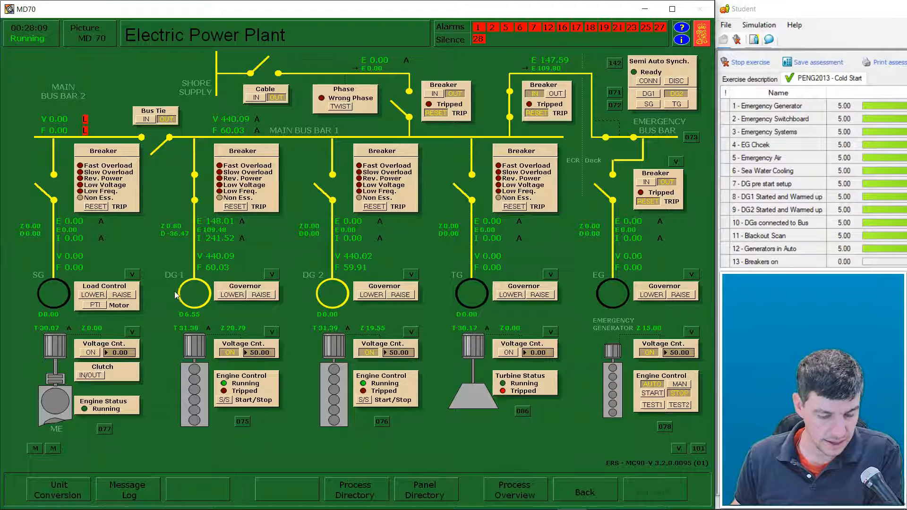
pyautogui.click(190, 315)
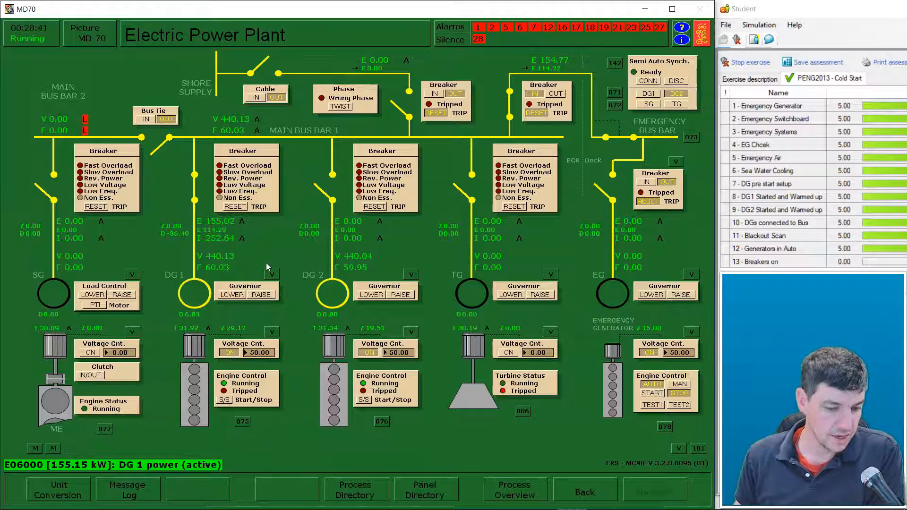
pyautogui.click(237, 270)
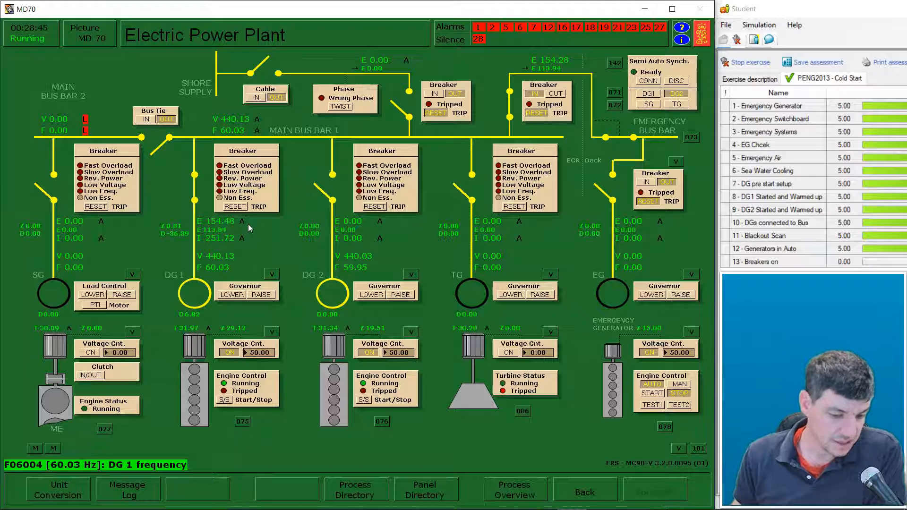
pyautogui.click(248, 235)
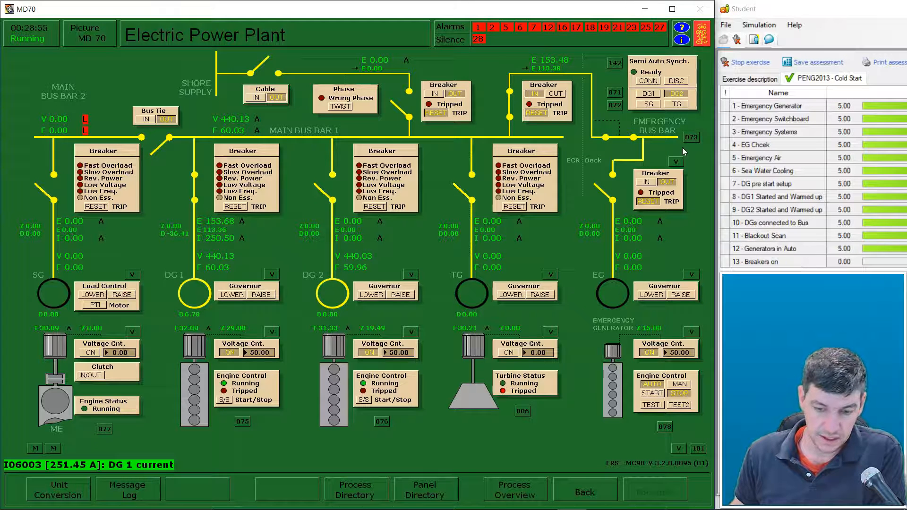
# On Main Switchboard - Starters, close the breakers of ER air supply fans 1, 3 and 4 and all Section A1 pumps and spares.
pyautogui.click(692, 138)
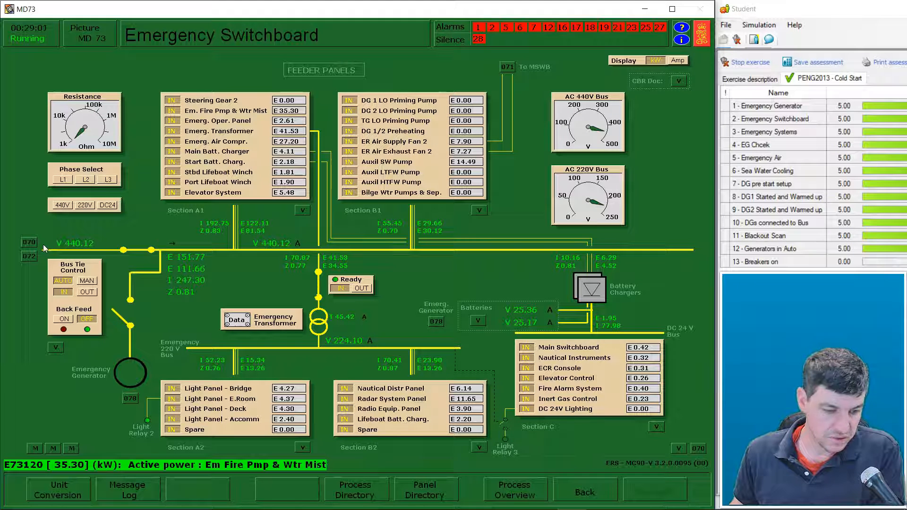
pyautogui.click(29, 256)
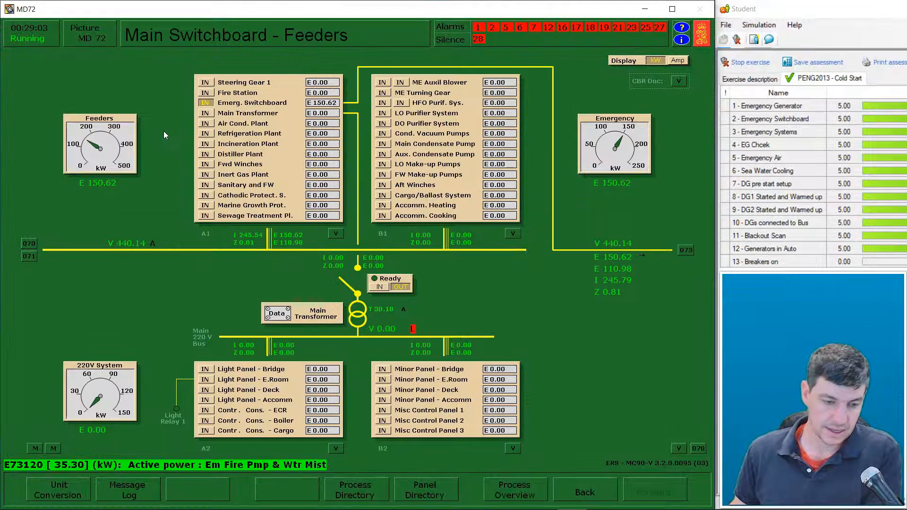
pyautogui.click(102, 44)
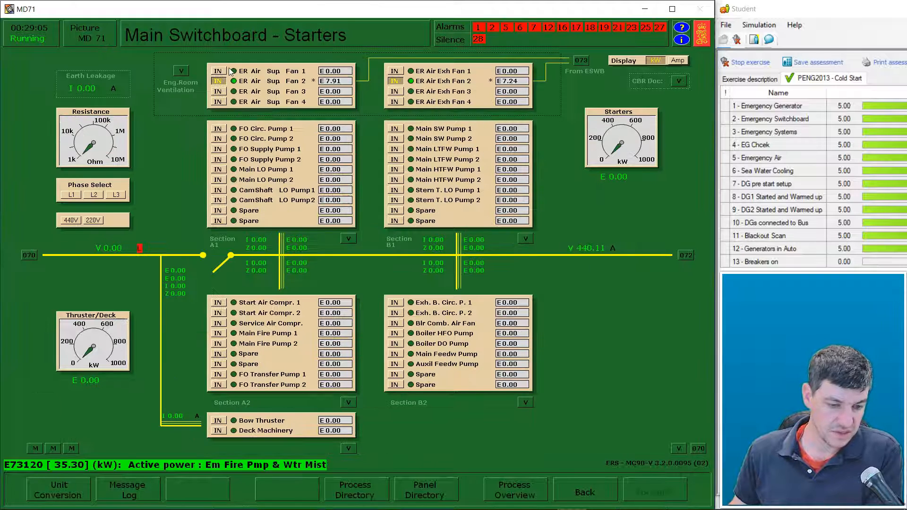
pyautogui.click(218, 71)
pyautogui.click(220, 92)
pyautogui.click(218, 129)
pyautogui.click(218, 138)
pyautogui.click(218, 149)
pyautogui.click(217, 159)
pyautogui.click(218, 169)
pyautogui.click(218, 180)
pyautogui.click(218, 190)
pyautogui.click(218, 200)
pyautogui.click(218, 211)
pyautogui.click(218, 221)
# Close the breakers of ER air exhaust fans 1, 3 and 4 and all Section B1 pumps and spares.
pyautogui.click(395, 71)
pyautogui.click(395, 91)
pyautogui.click(395, 101)
pyautogui.click(395, 129)
pyautogui.click(394, 138)
pyautogui.click(394, 149)
pyautogui.click(394, 160)
pyautogui.click(395, 169)
pyautogui.click(394, 179)
pyautogui.click(395, 190)
pyautogui.click(395, 199)
pyautogui.click(394, 210)
pyautogui.click(394, 220)
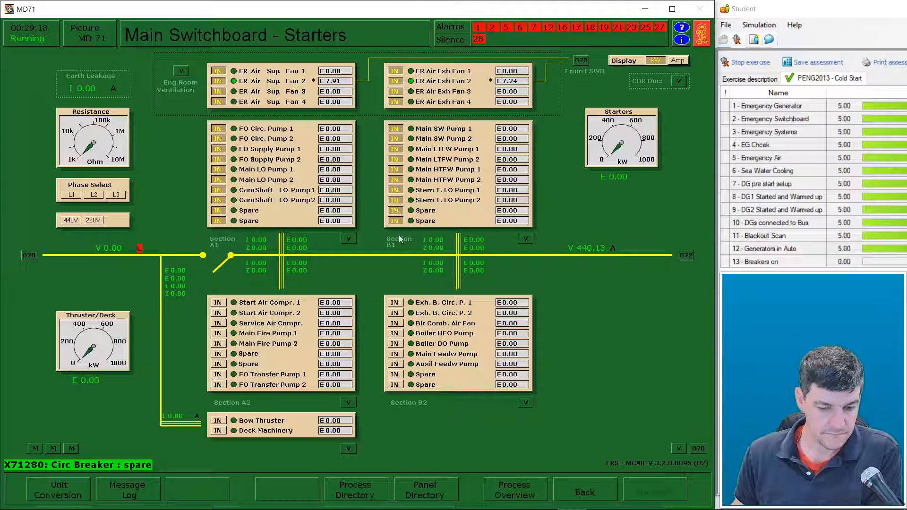
# Close all Section B2 starter breakers, from Exh. B. Circ. P. 1 down to the last spare.
pyautogui.click(395, 303)
pyautogui.click(395, 313)
pyautogui.click(395, 323)
pyautogui.click(395, 344)
pyautogui.click(394, 333)
pyautogui.click(394, 354)
pyautogui.click(395, 364)
pyautogui.click(395, 374)
pyautogui.click(394, 384)
# Close all Section A2 starter breakers, from Start Air Compr. 1 down to FO Transfer Pump 2.
pyautogui.click(218, 302)
pyautogui.click(217, 314)
pyautogui.click(218, 324)
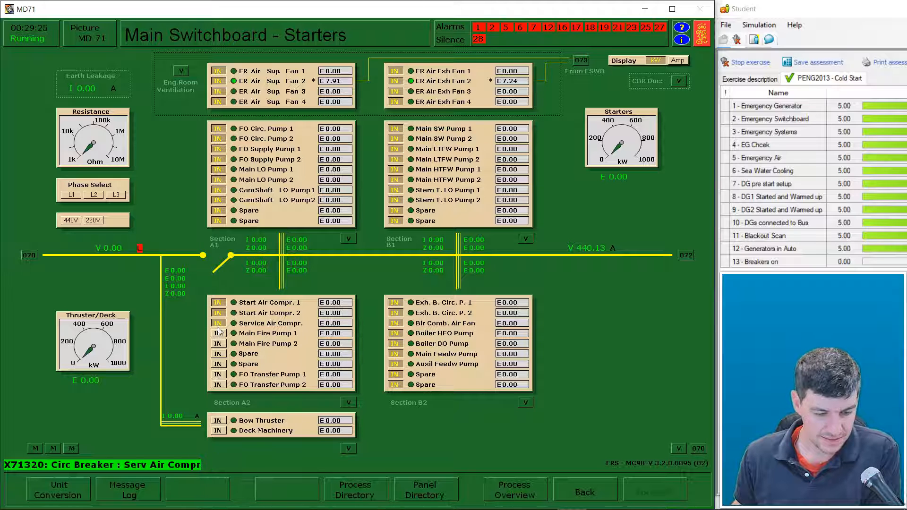
pyautogui.click(218, 333)
pyautogui.click(217, 343)
pyautogui.click(218, 354)
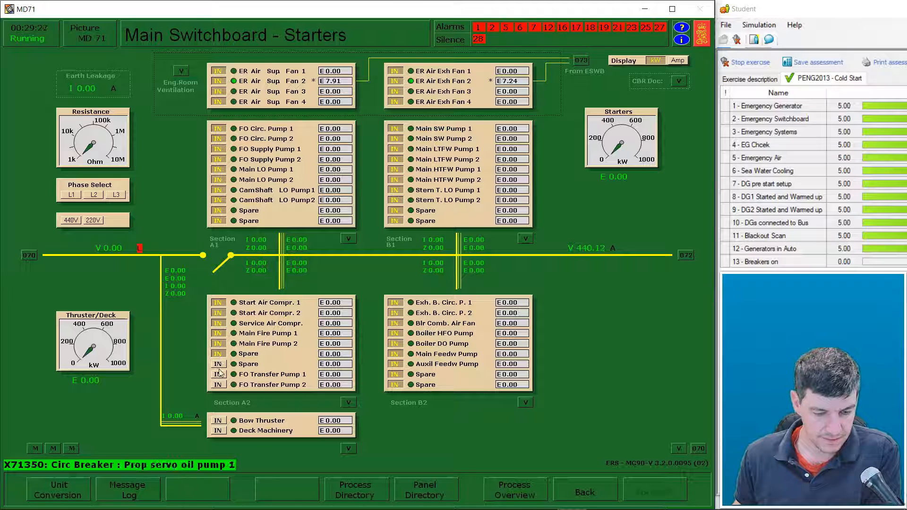
pyautogui.click(219, 364)
pyautogui.click(218, 374)
pyautogui.click(219, 384)
# On Main Switchboard - Feeders, close the remaining Section A1 breakers, from Steering Gear 1 down to Sewage Treatment Pl.
pyautogui.press('pagedown')
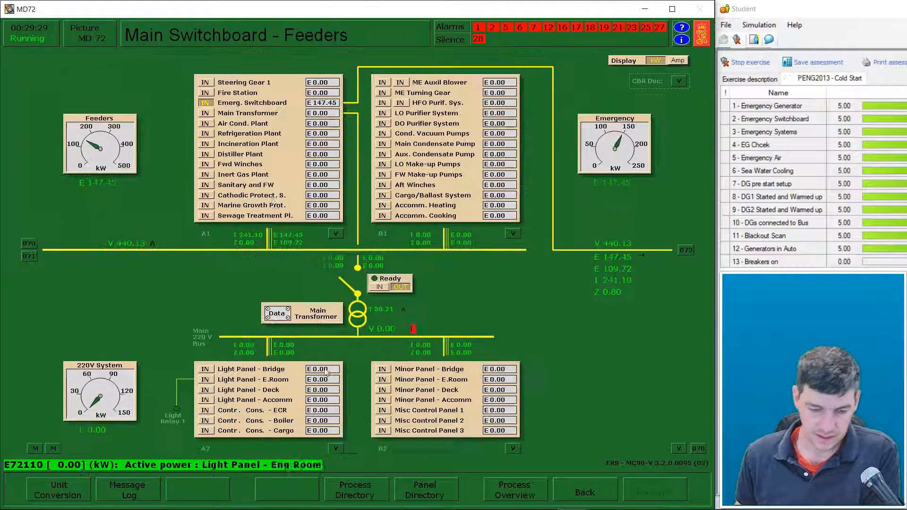
pyautogui.click(205, 82)
pyautogui.click(205, 92)
pyautogui.click(206, 113)
pyautogui.click(205, 124)
pyautogui.click(205, 133)
pyautogui.click(206, 143)
pyautogui.click(205, 154)
pyautogui.click(205, 164)
pyautogui.click(205, 174)
pyautogui.click(205, 184)
pyautogui.click(206, 195)
pyautogui.click(205, 205)
pyautogui.click(205, 215)
# Close all Section B1 feeder breakers, from ME Auxil Blower down to Accomm. Cooking.
pyautogui.click(383, 82)
pyautogui.click(401, 82)
pyautogui.click(382, 93)
pyautogui.click(401, 103)
pyautogui.click(382, 113)
pyautogui.click(382, 123)
pyautogui.click(382, 133)
pyautogui.click(383, 144)
pyautogui.click(383, 154)
pyautogui.click(382, 164)
pyautogui.click(382, 174)
pyautogui.click(382, 185)
pyautogui.click(382, 195)
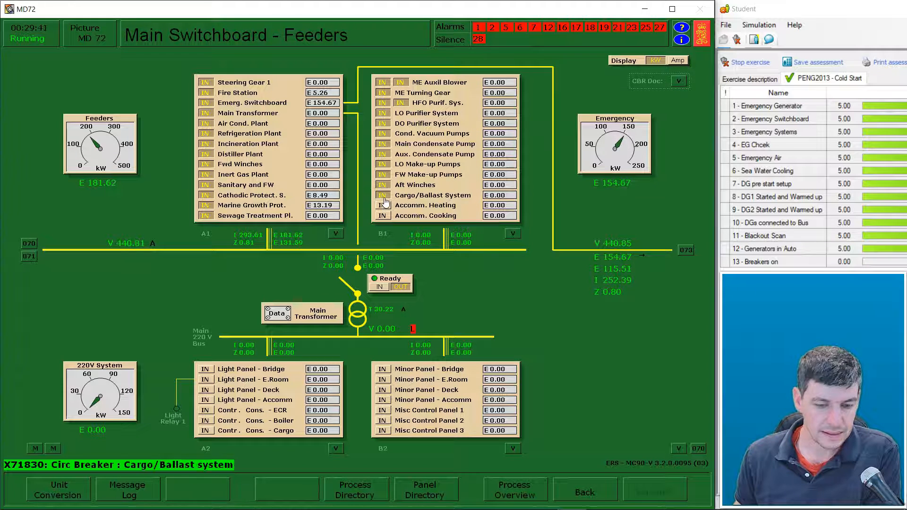
pyautogui.click(382, 205)
pyautogui.click(382, 215)
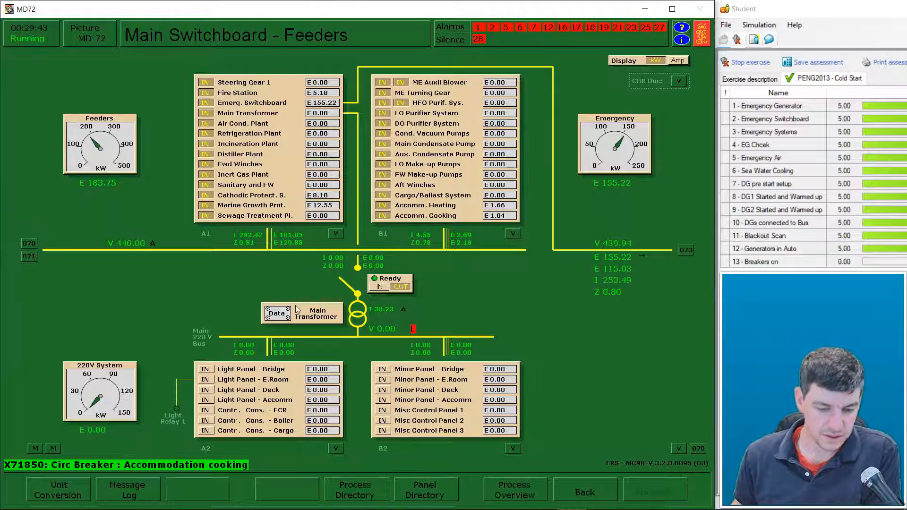
# Connect the main transformer to the 220 V bus and close all Section A2 light panel and control console breakers.
pyautogui.click(380, 288)
pyautogui.click(205, 369)
pyautogui.click(205, 380)
pyautogui.click(205, 390)
pyautogui.click(205, 399)
pyautogui.click(205, 411)
pyautogui.click(205, 421)
pyautogui.click(205, 431)
# Close all Section B2 breakers for the minor panels and Misc Control Panels 1 to 3.
pyautogui.click(382, 369)
pyautogui.click(383, 379)
pyautogui.click(382, 390)
pyautogui.click(382, 400)
pyautogui.click(383, 410)
pyautogui.click(383, 420)
pyautogui.click(382, 430)
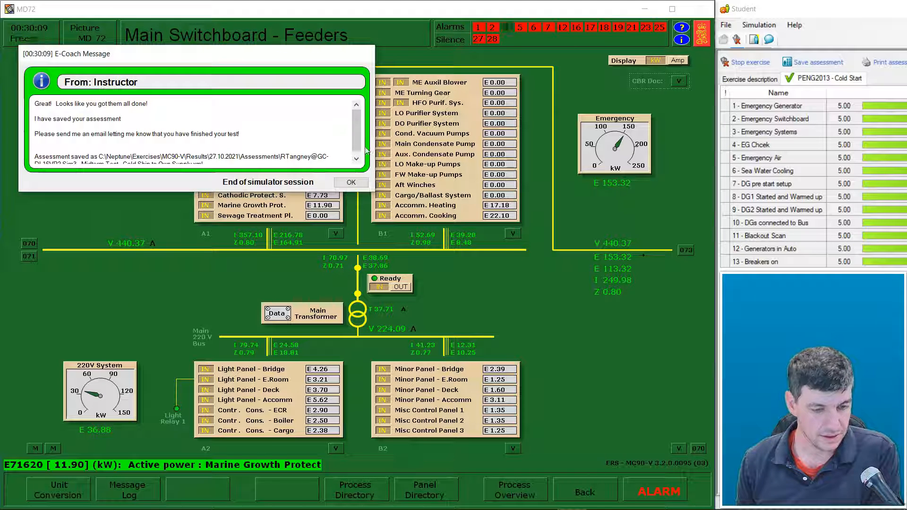
# Read the instructor's end-of-session E-Coach message and highlight the saved assessment's file path.
pyautogui.scroll(-1, 189, 151)
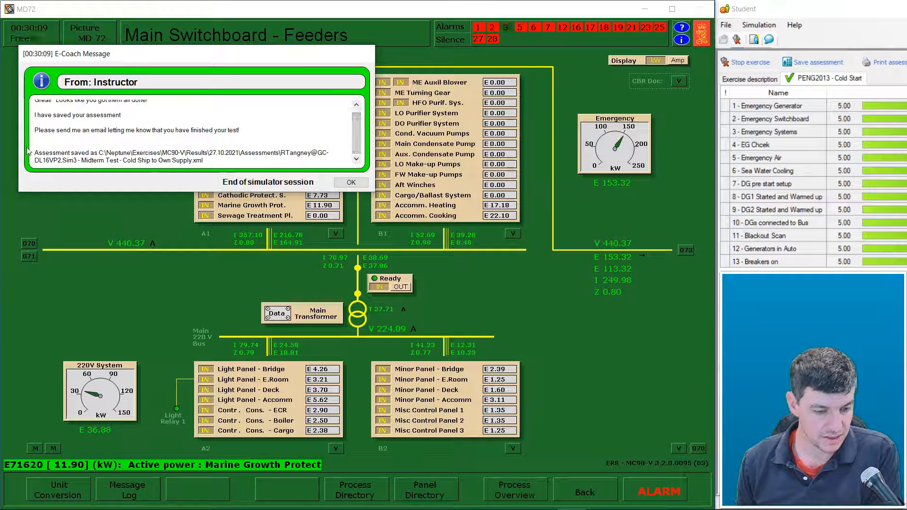
pyautogui.moveTo(34, 152); pyautogui.dragTo(252, 194)
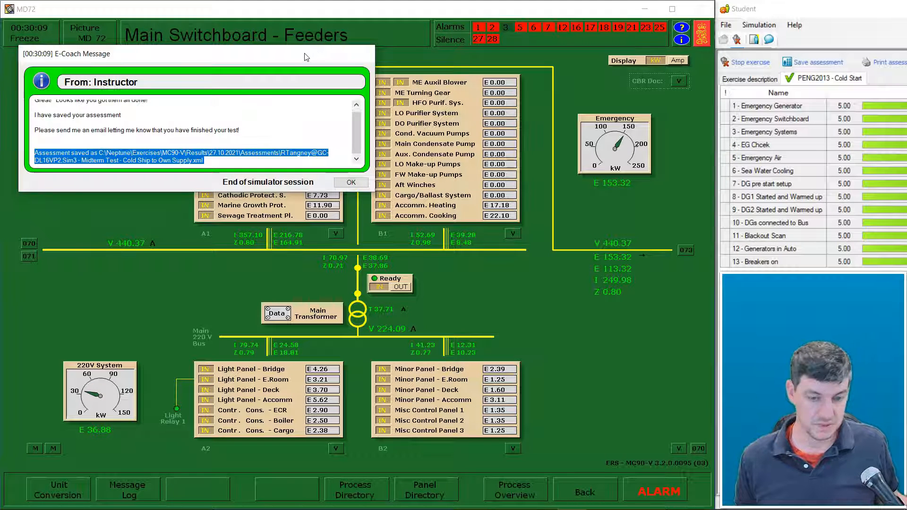
pyautogui.moveTo(307, 57); pyautogui.dragTo(309, 58)
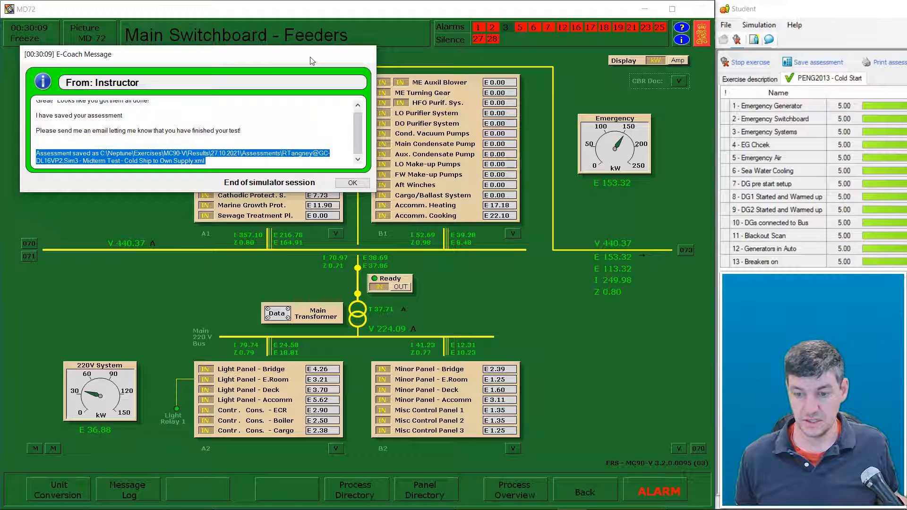